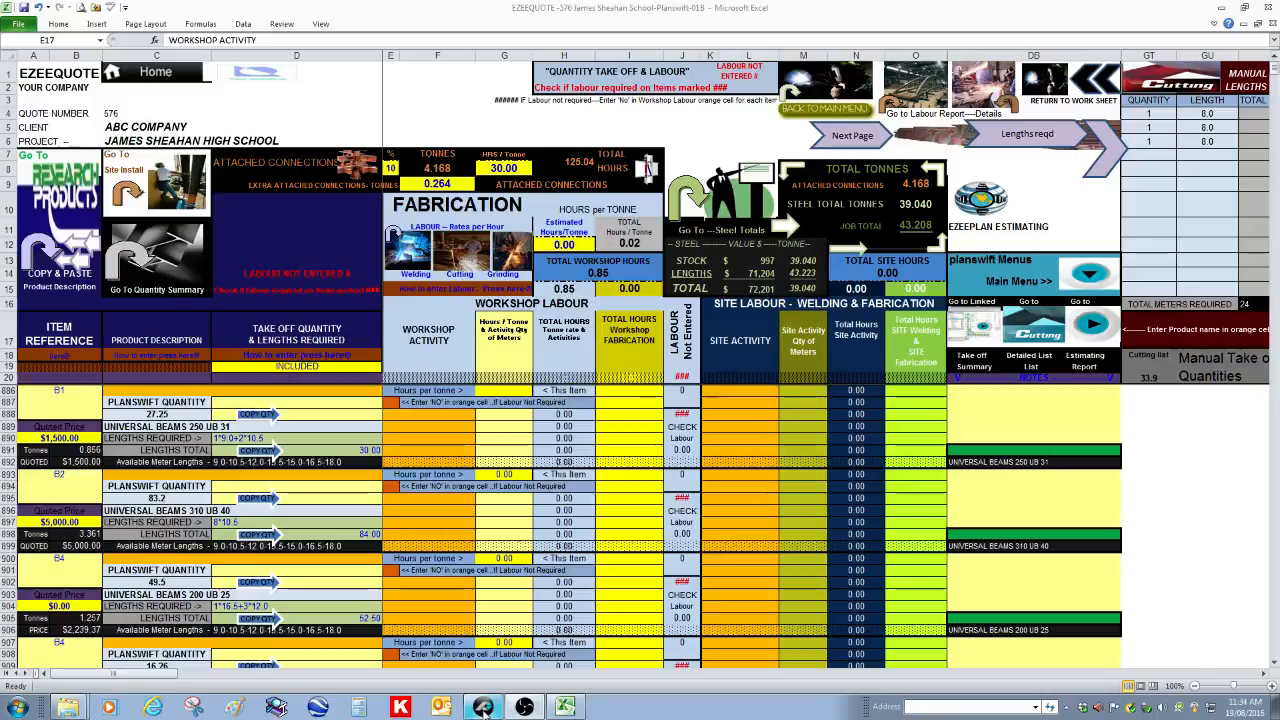
# Switch to PlanSwift and display the UNIVERSAL BEAMS 250 UB 31 takeoff from the takeoff summary on page S20
pyautogui.click(483, 707)
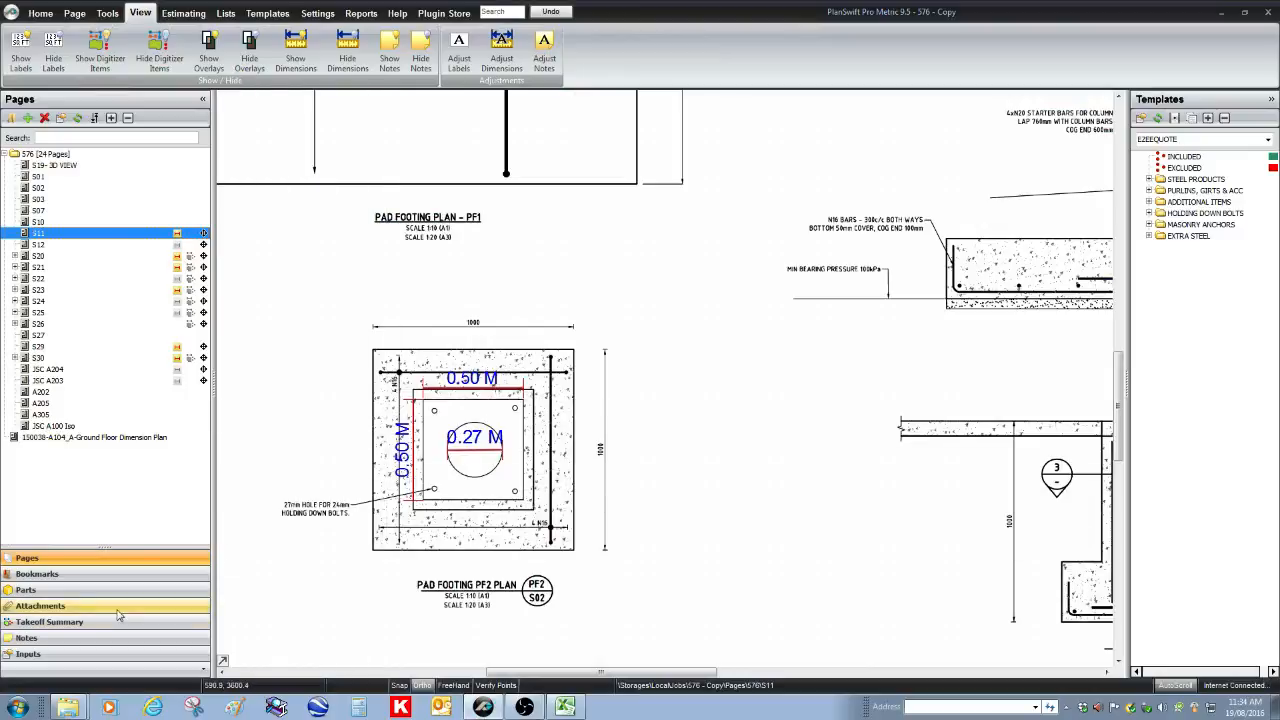
pyautogui.click(60, 623)
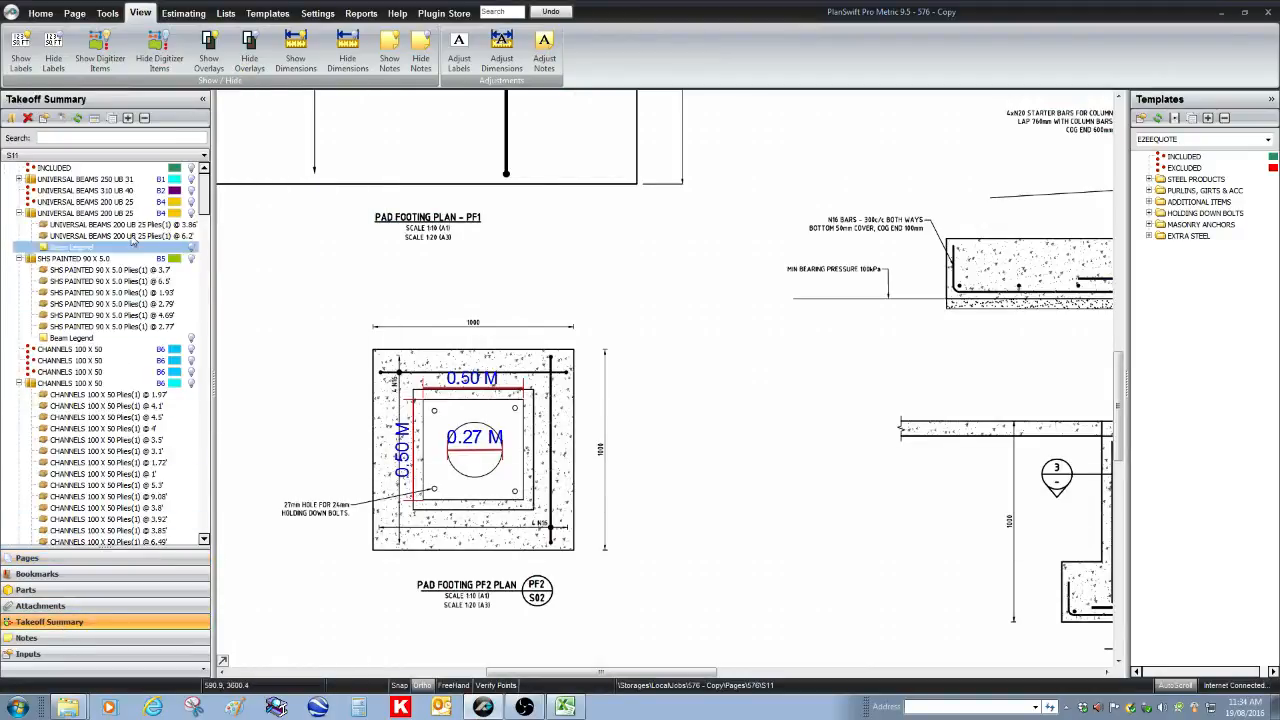
pyautogui.click(129, 181)
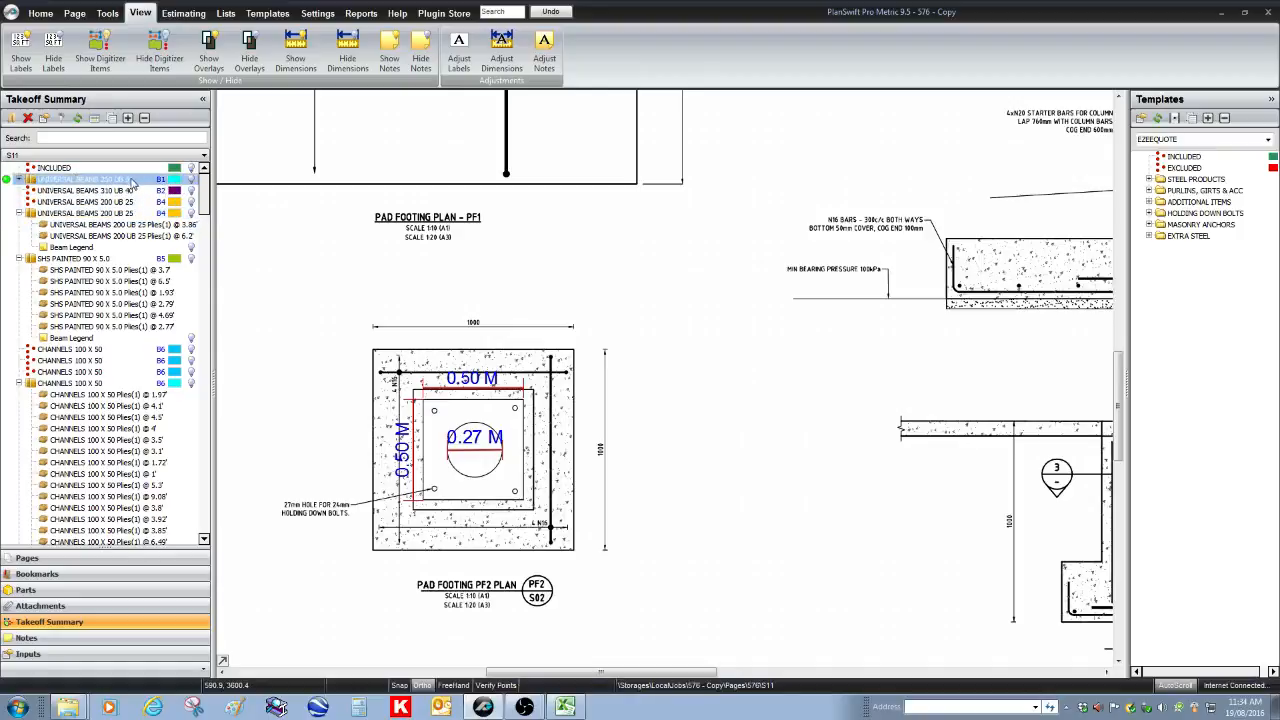
pyautogui.rightClick(132, 182)
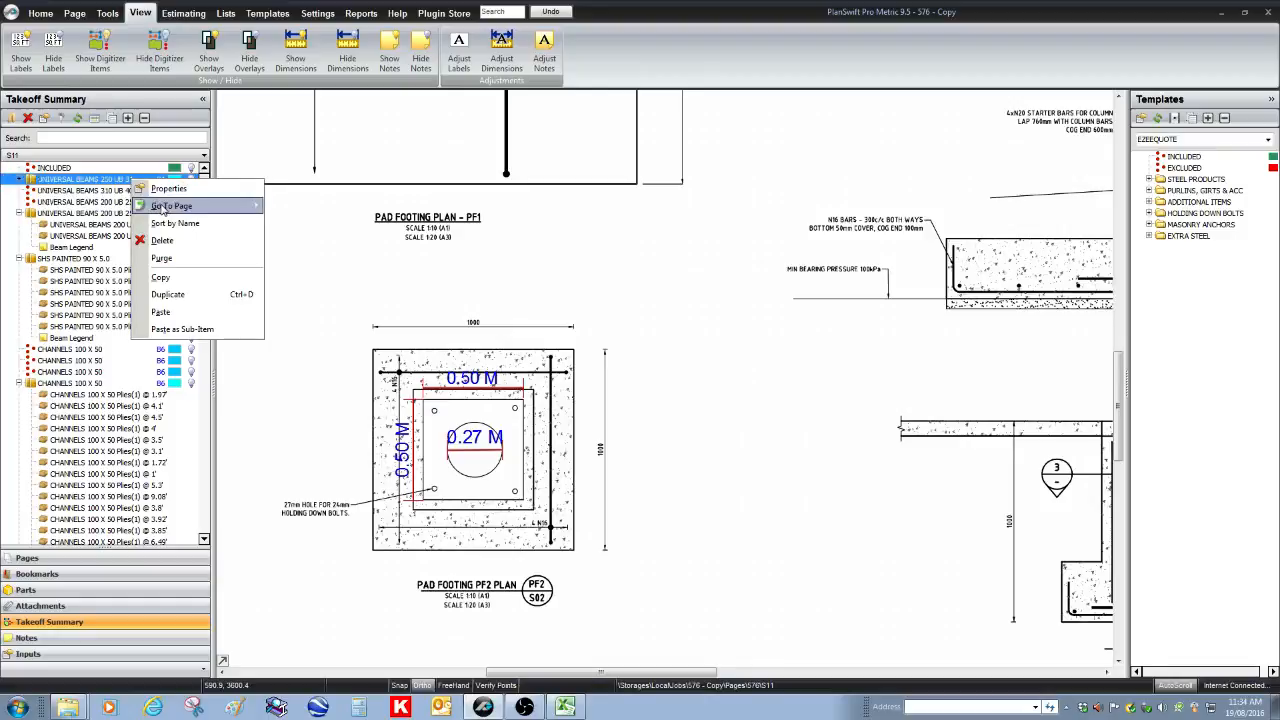
pyautogui.moveTo(163, 209)
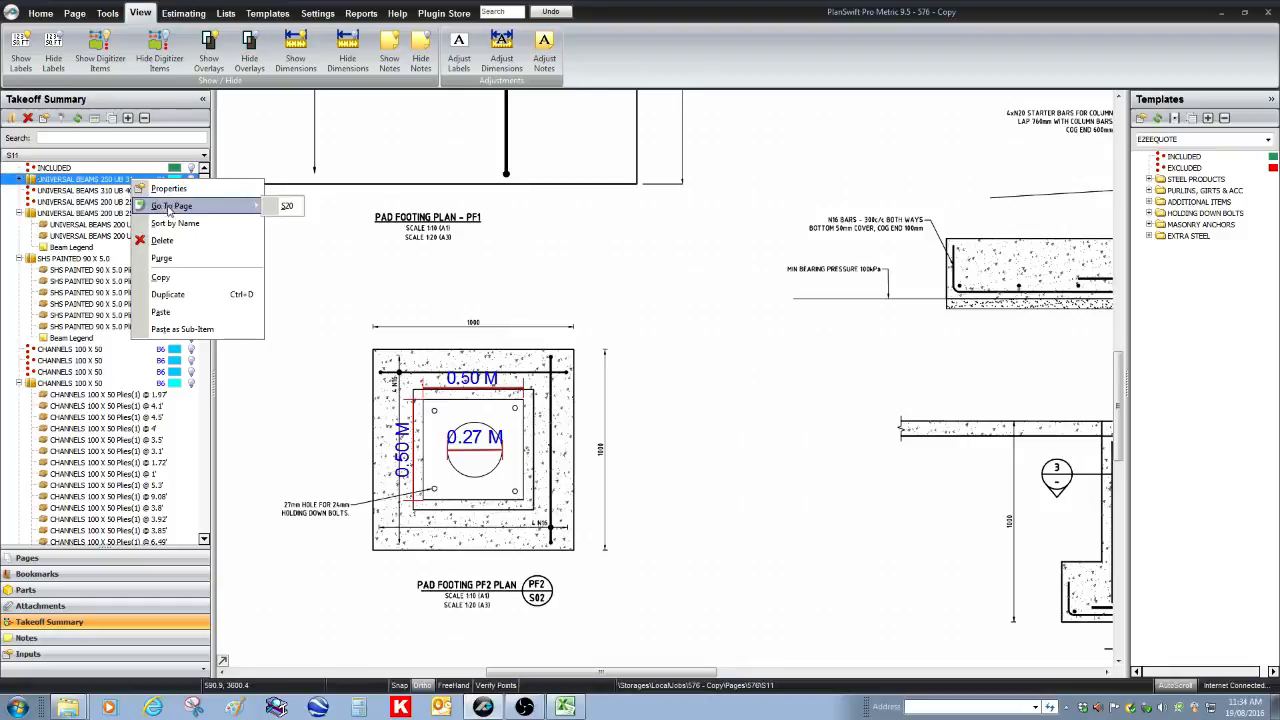
pyautogui.click(287, 208)
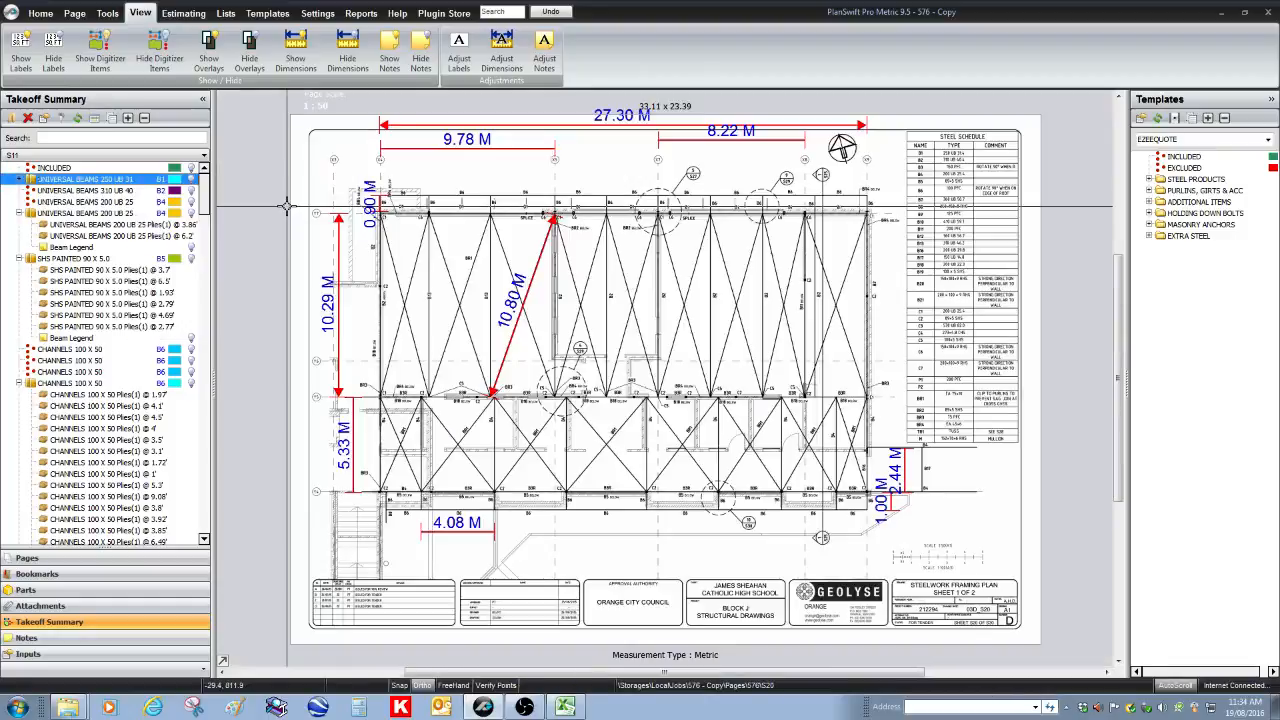
pyautogui.click(190, 180)
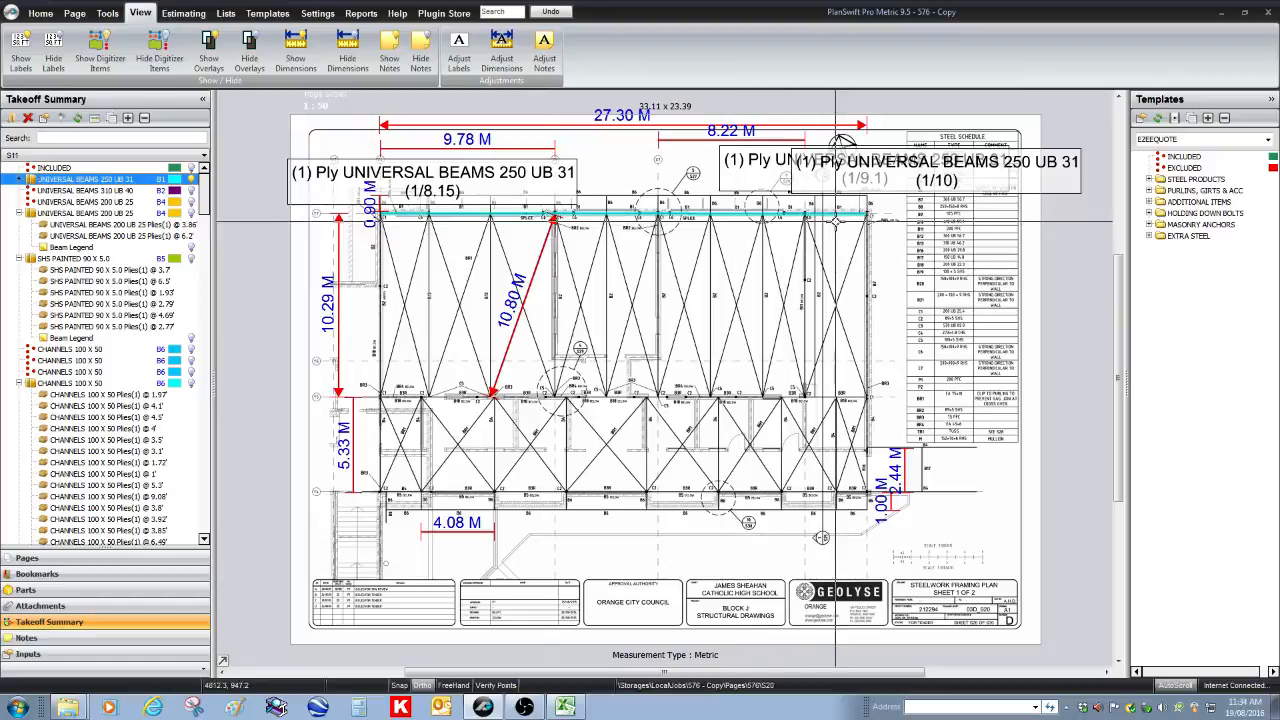
# Switch to Excel and review the workshop labour activities available for item B1, UNIVERSAL BEAMS 250 UB 31, without choosing one
pyautogui.click(568, 707)
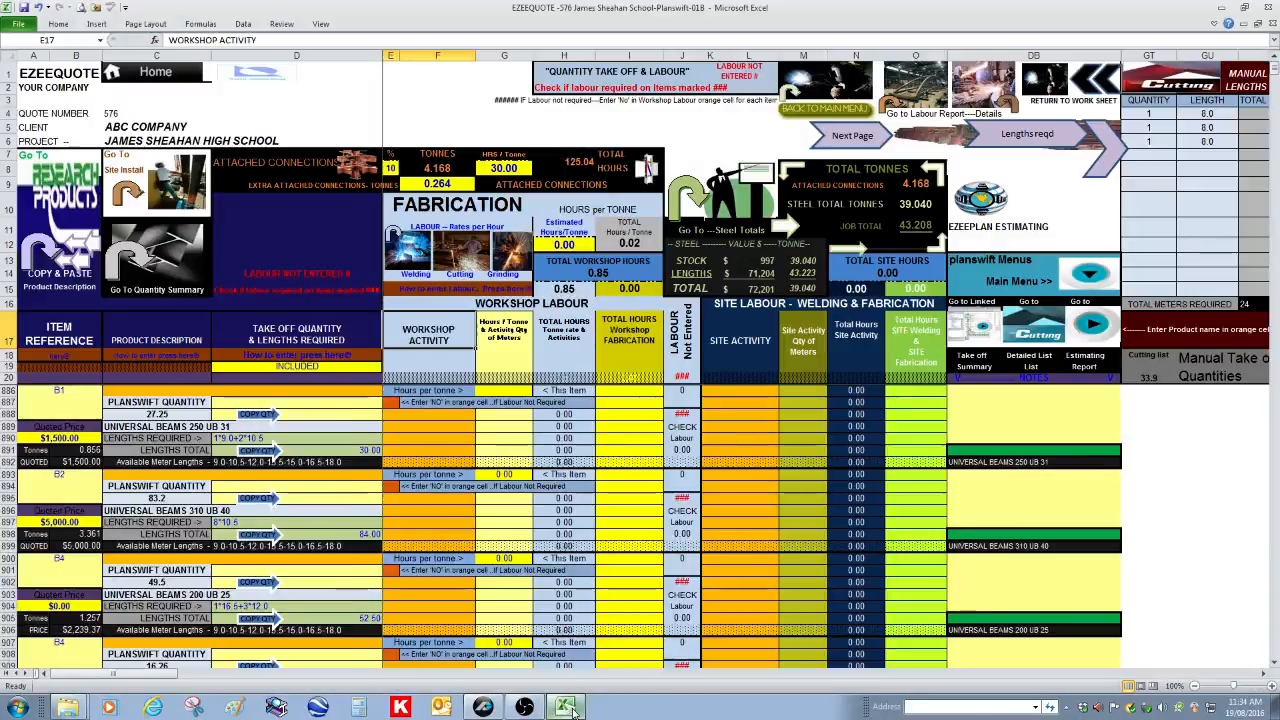
pyautogui.click(454, 428)
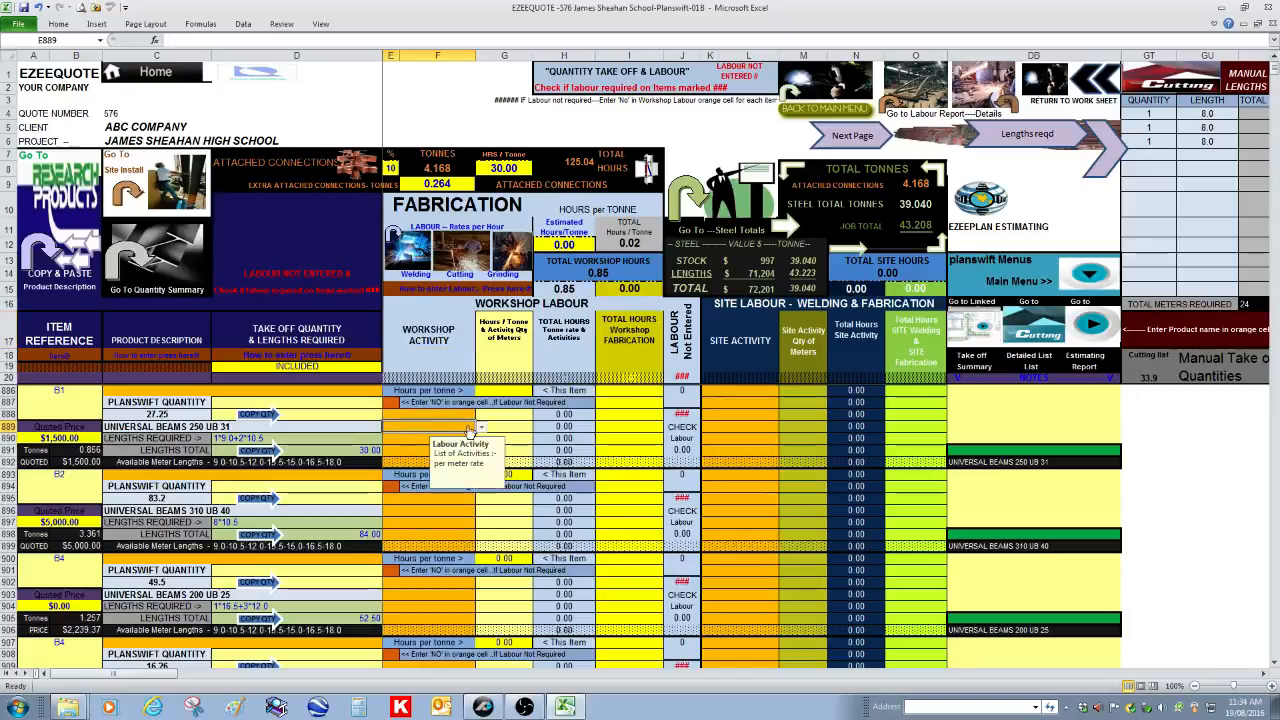
pyautogui.click(482, 428)
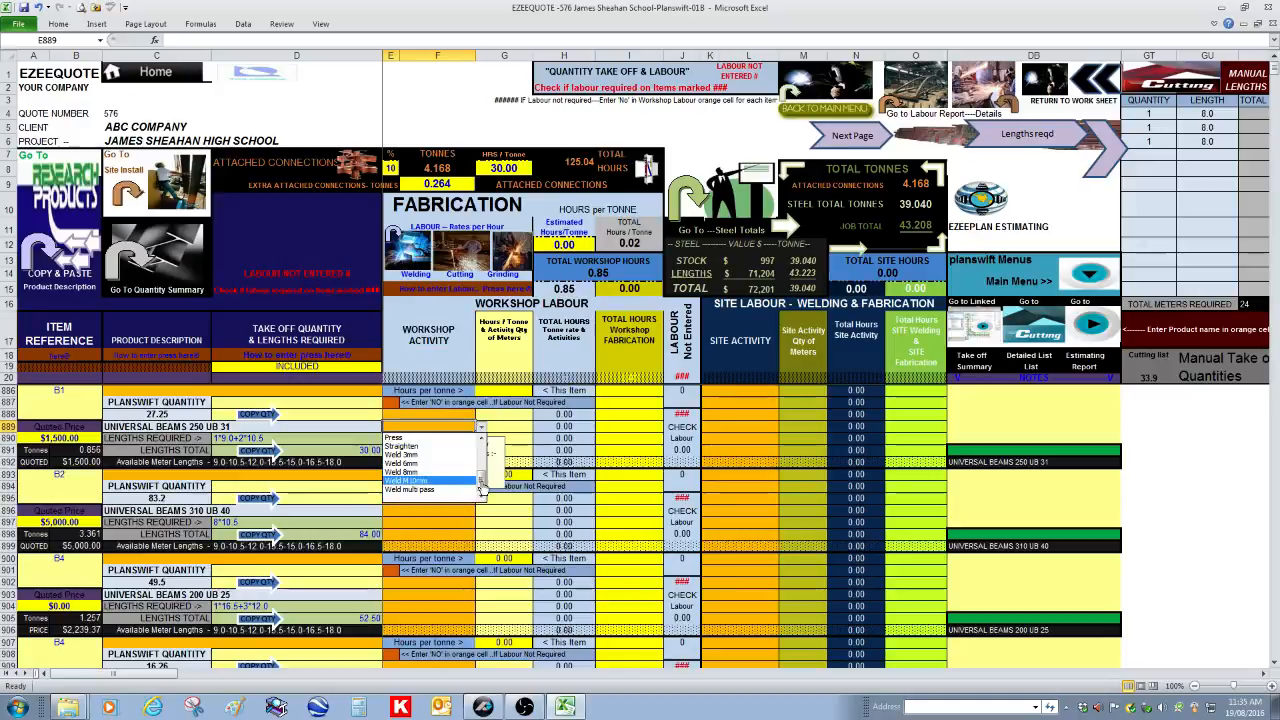
pyautogui.moveTo(482, 486)
pyautogui.mouseDown()
pyautogui.moveTo(483, 464)
pyautogui.moveTo(482, 490)
pyautogui.mouseUp()
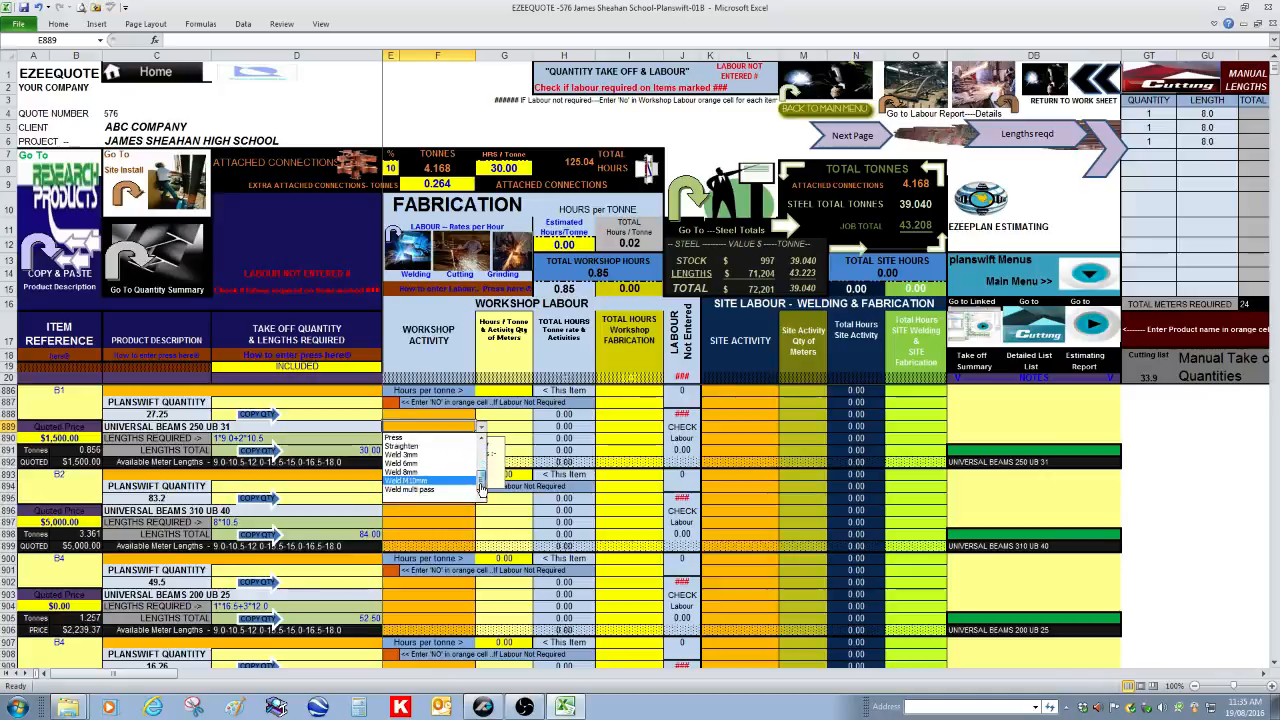
pyautogui.press('Escape')
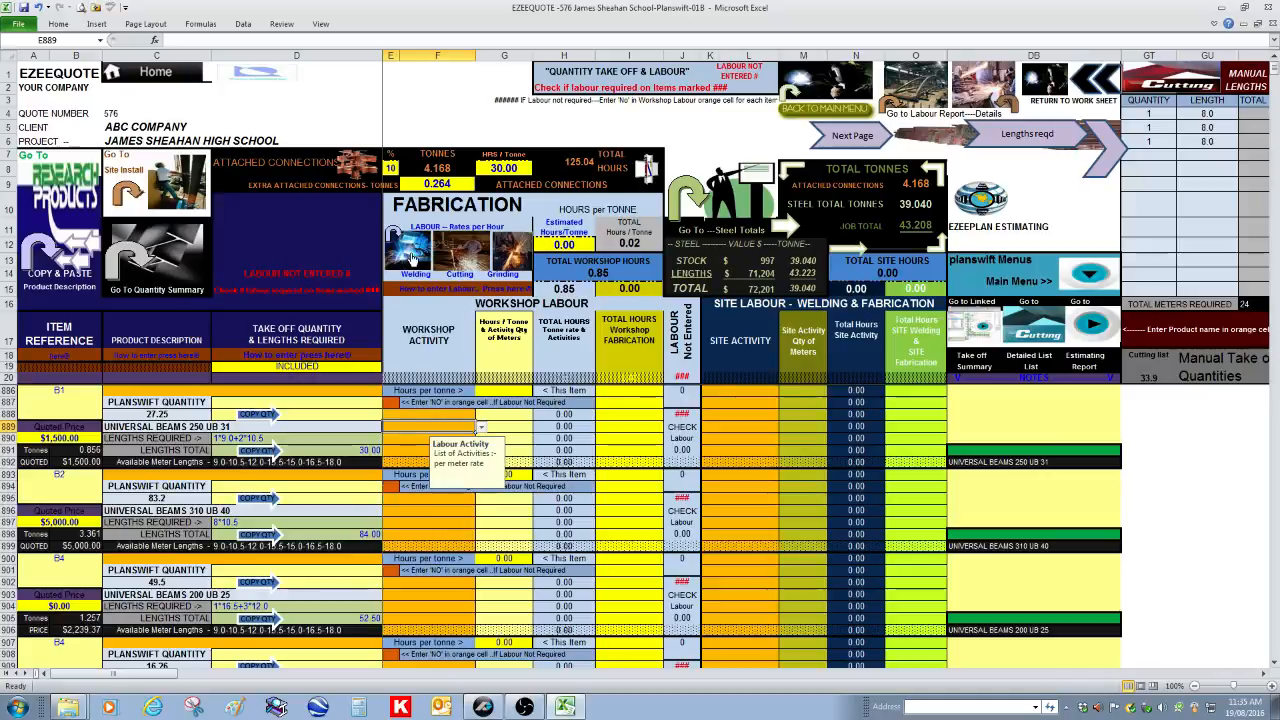
# Check the hours-per-meter rates for workshop and site labour activities, and return to the quantity take-off worksheet
pyautogui.click(413, 257)
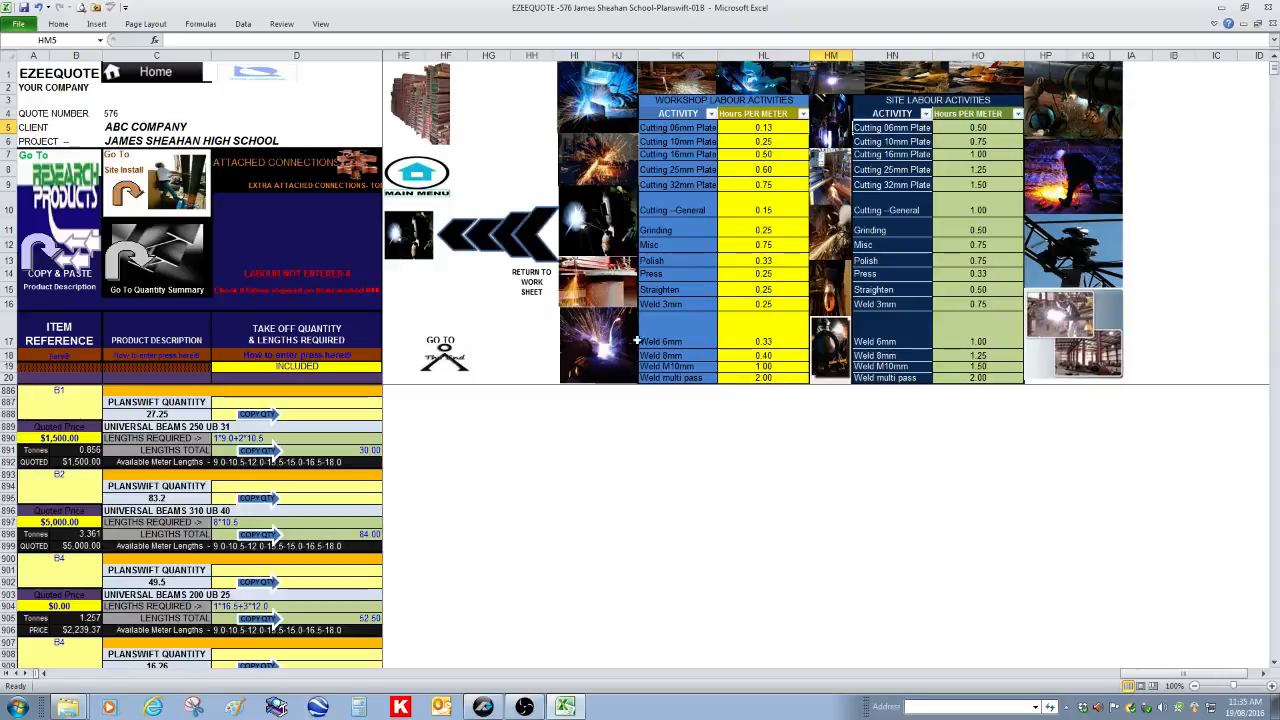
pyautogui.click(422, 240)
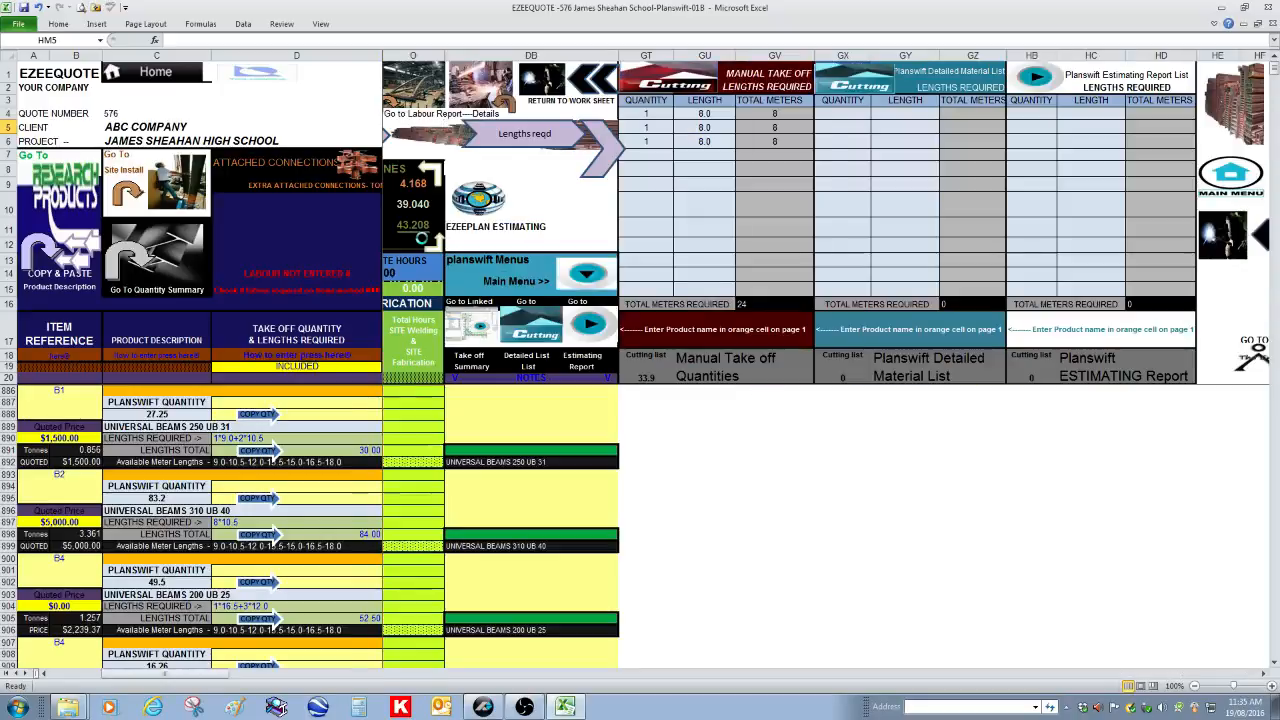
pyautogui.click(422, 240)
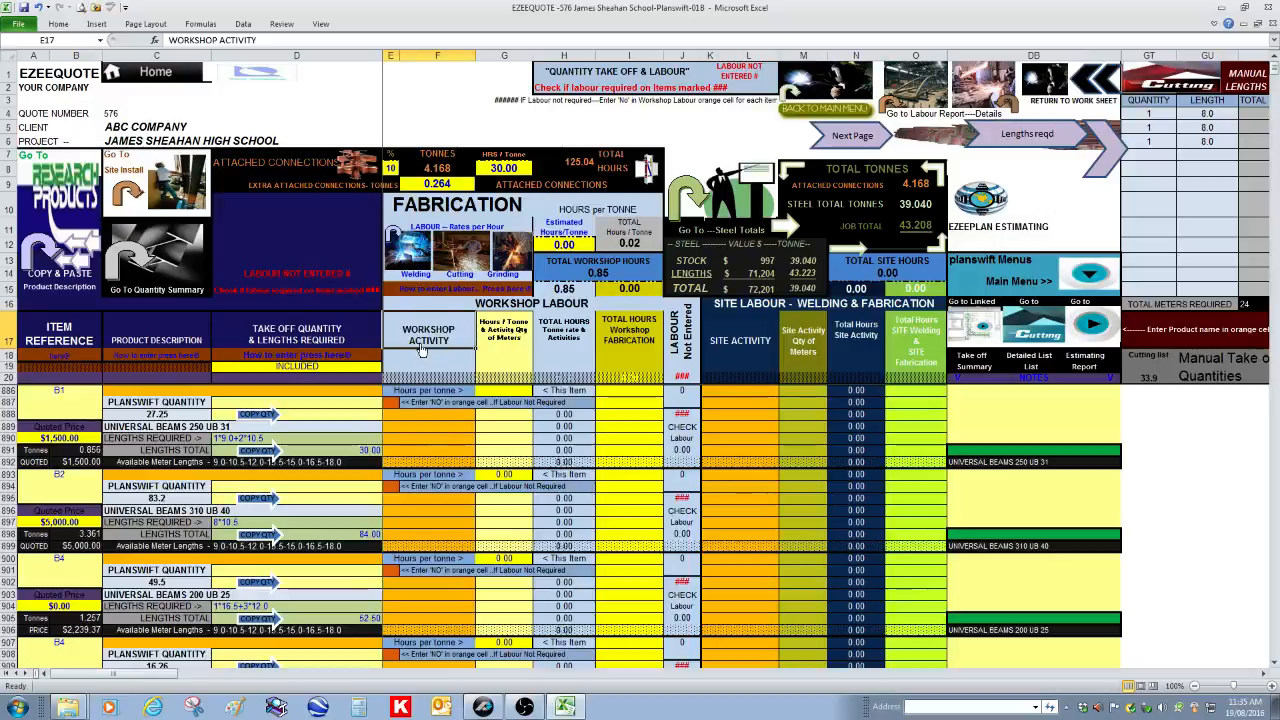
# Set the workshop hours per tonne for item B1 to 10
pyautogui.click(503, 390)
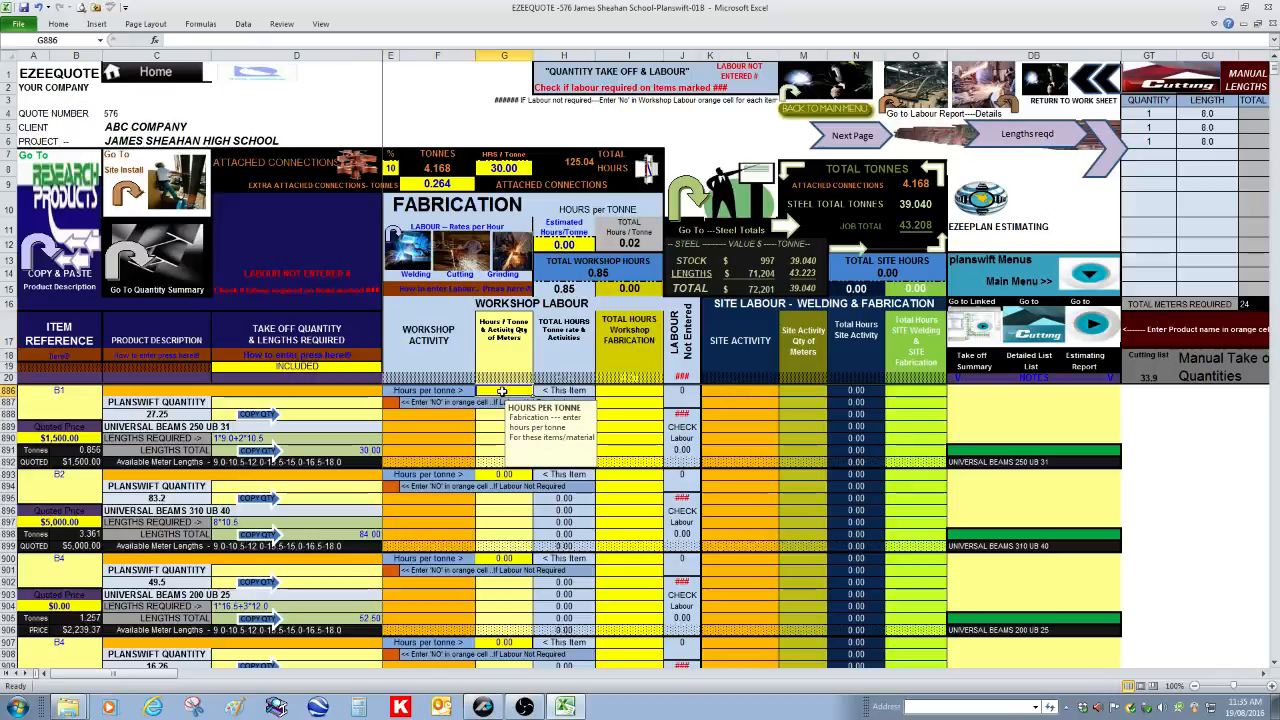
pyautogui.write('10')
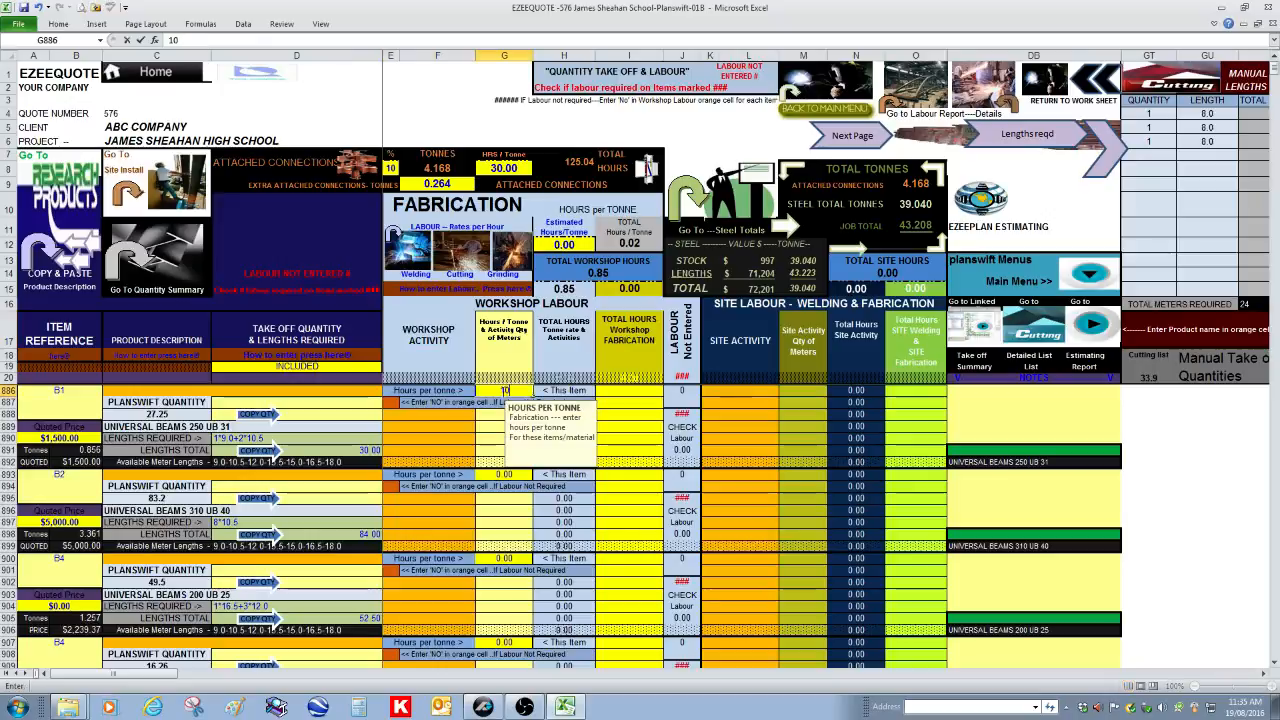
pyautogui.press('Return')
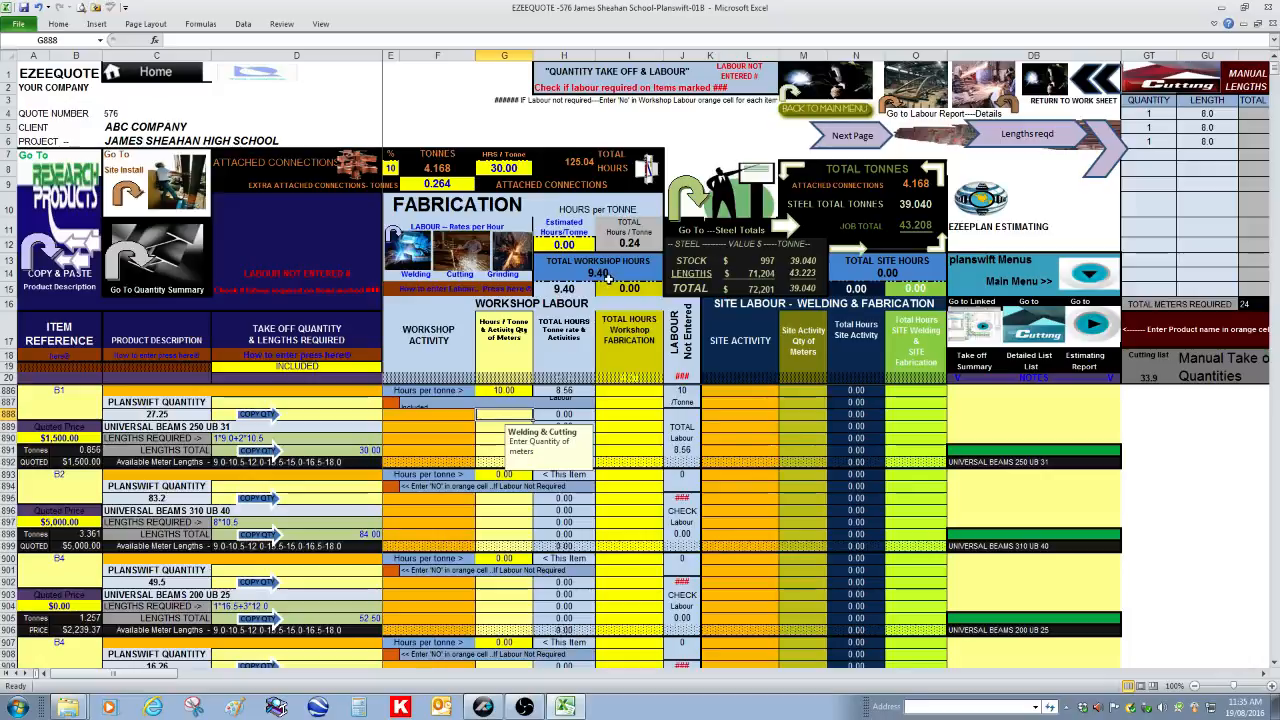
# Set item B1's workshop hours per tonne to 2 and enter 6 total workshop fabrication hours in its first row, I888
pyautogui.click(510, 392)
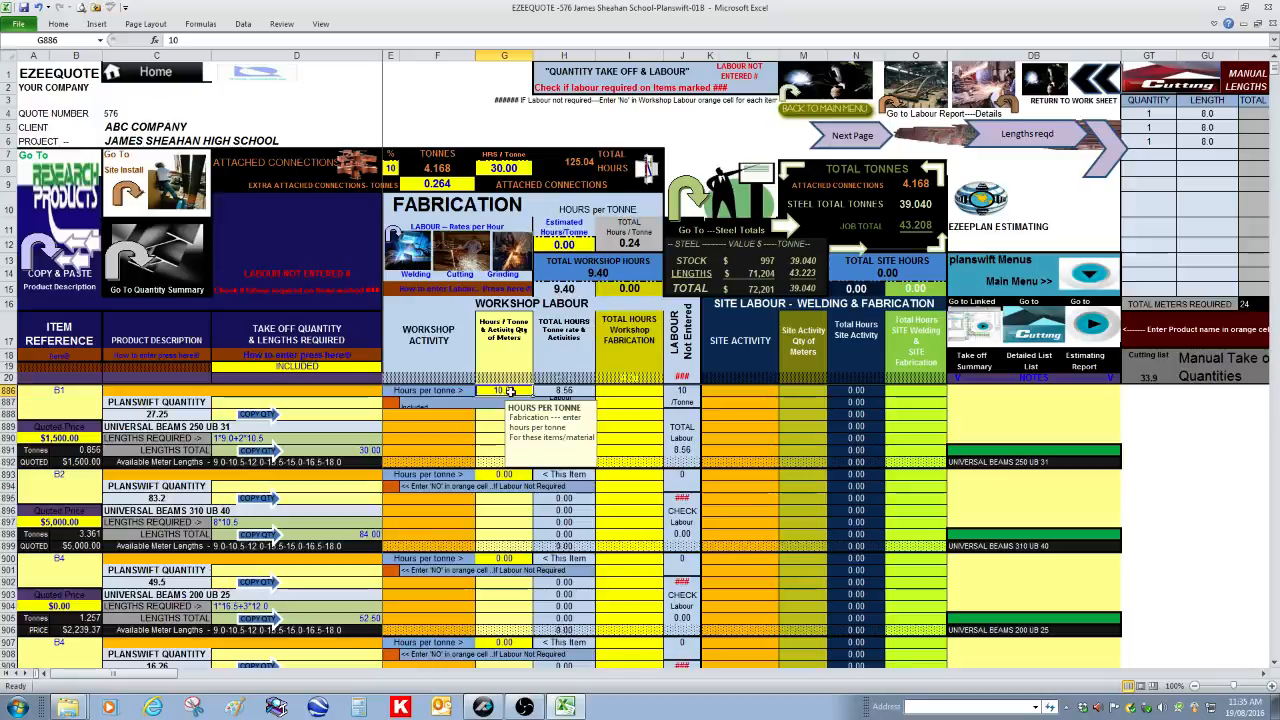
pyautogui.write('2')
pyautogui.press('Return')
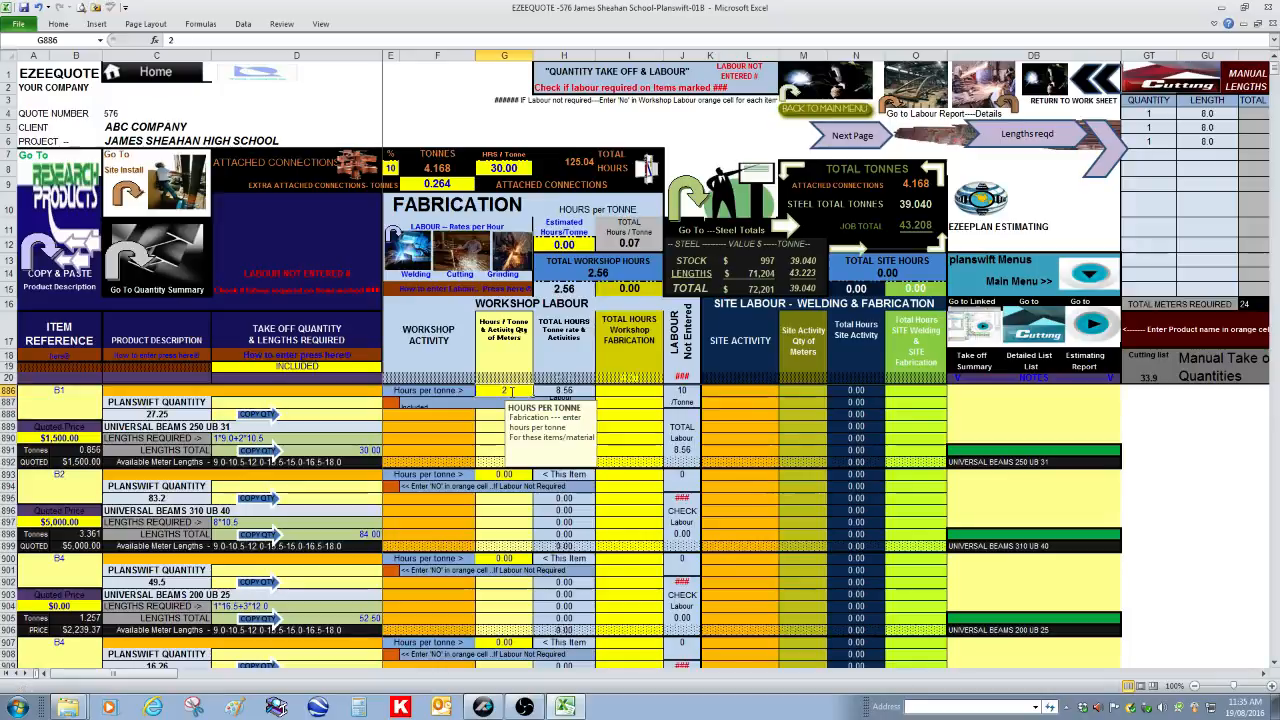
pyautogui.click(634, 416)
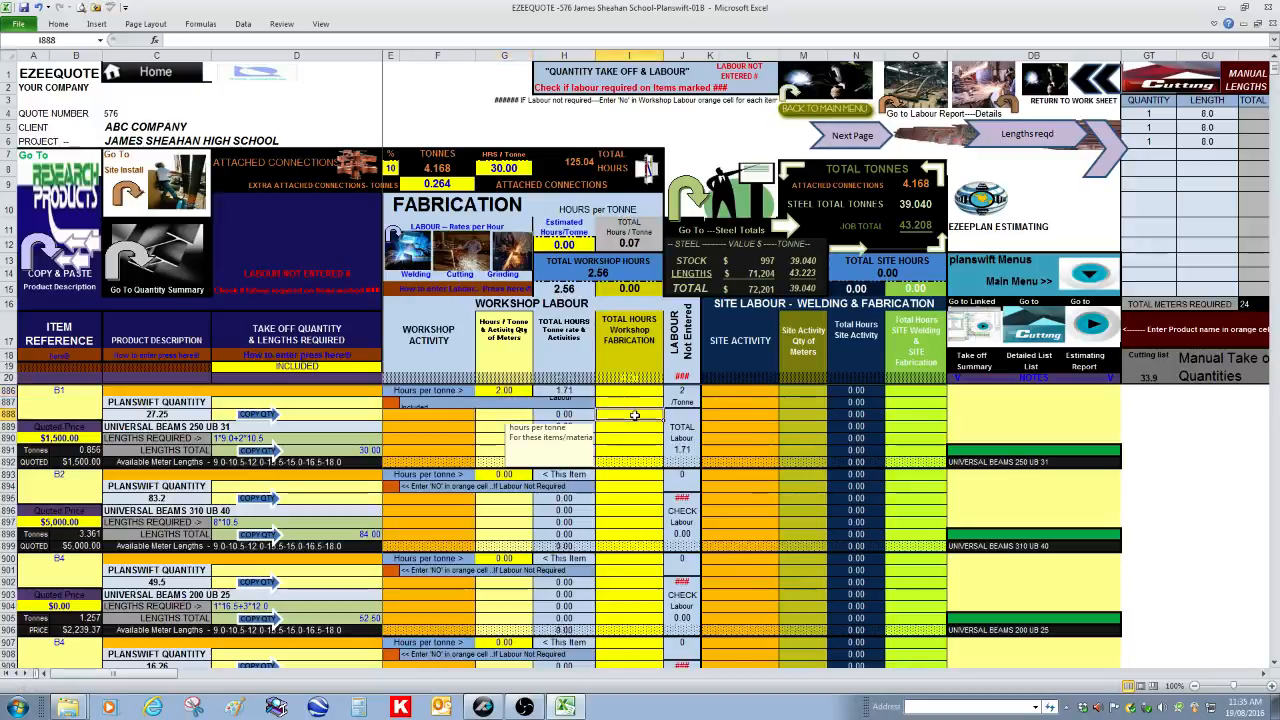
pyautogui.write('6')
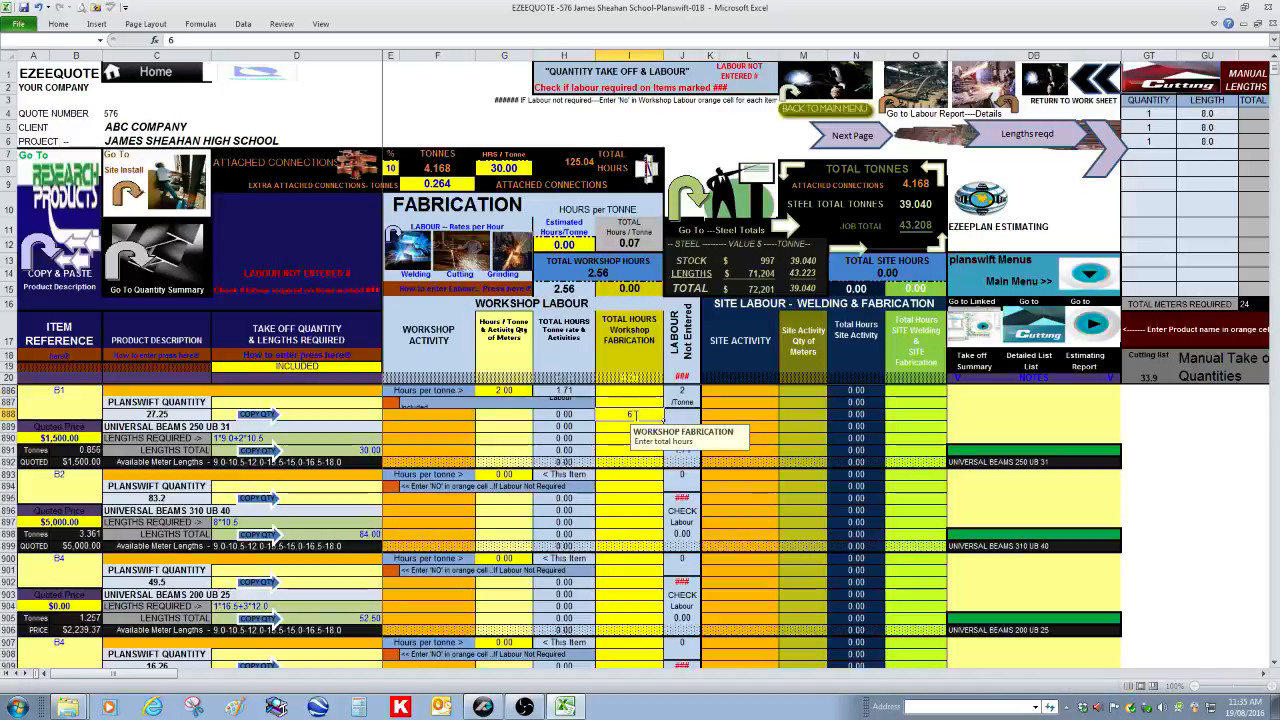
pyautogui.press('Return')
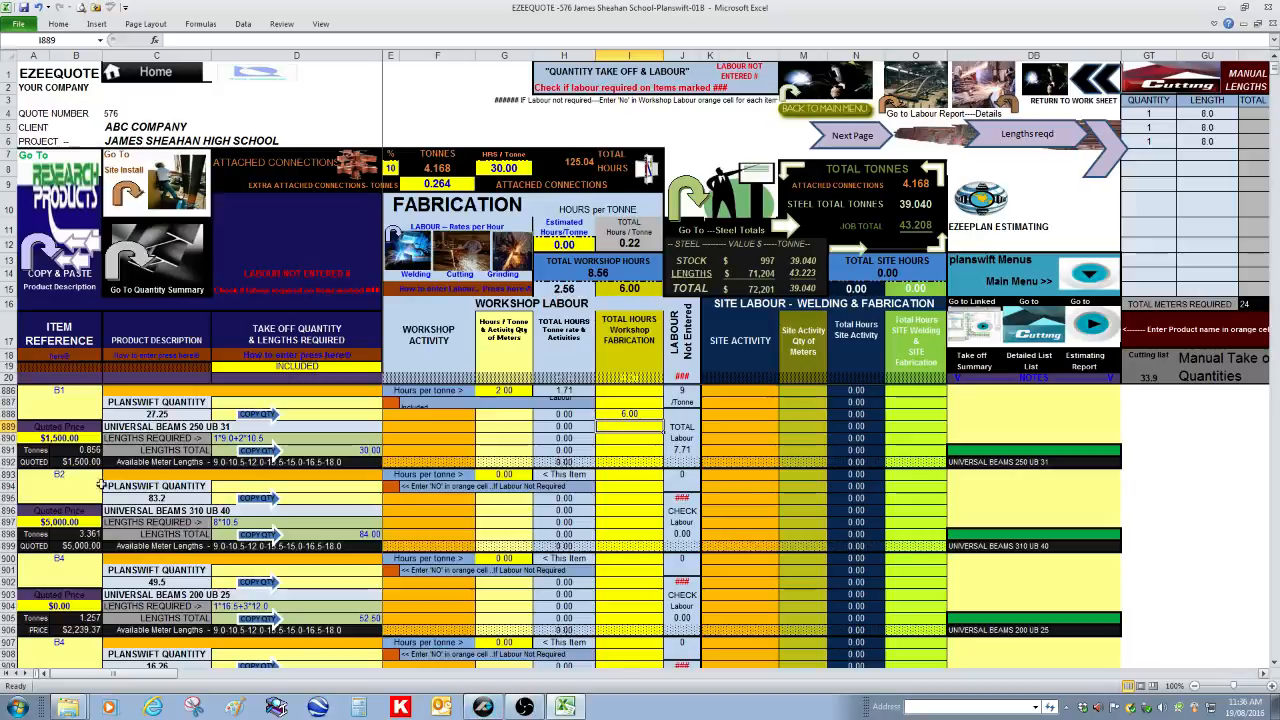
# In PlanSwift, hide the 250 UB 31 takeoff and display UNIVERSAL BEAMS 310 UB 40 on the plan, and return to Excel
pyautogui.click(482, 707)
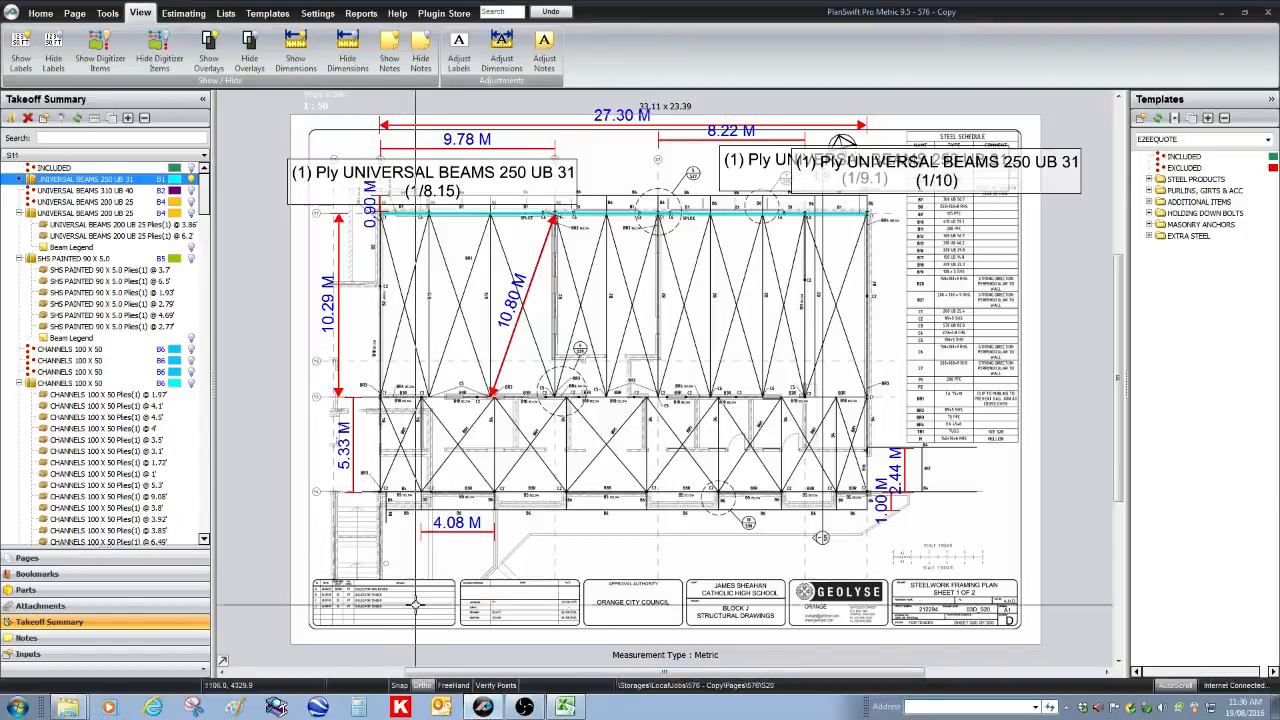
pyautogui.click(191, 180)
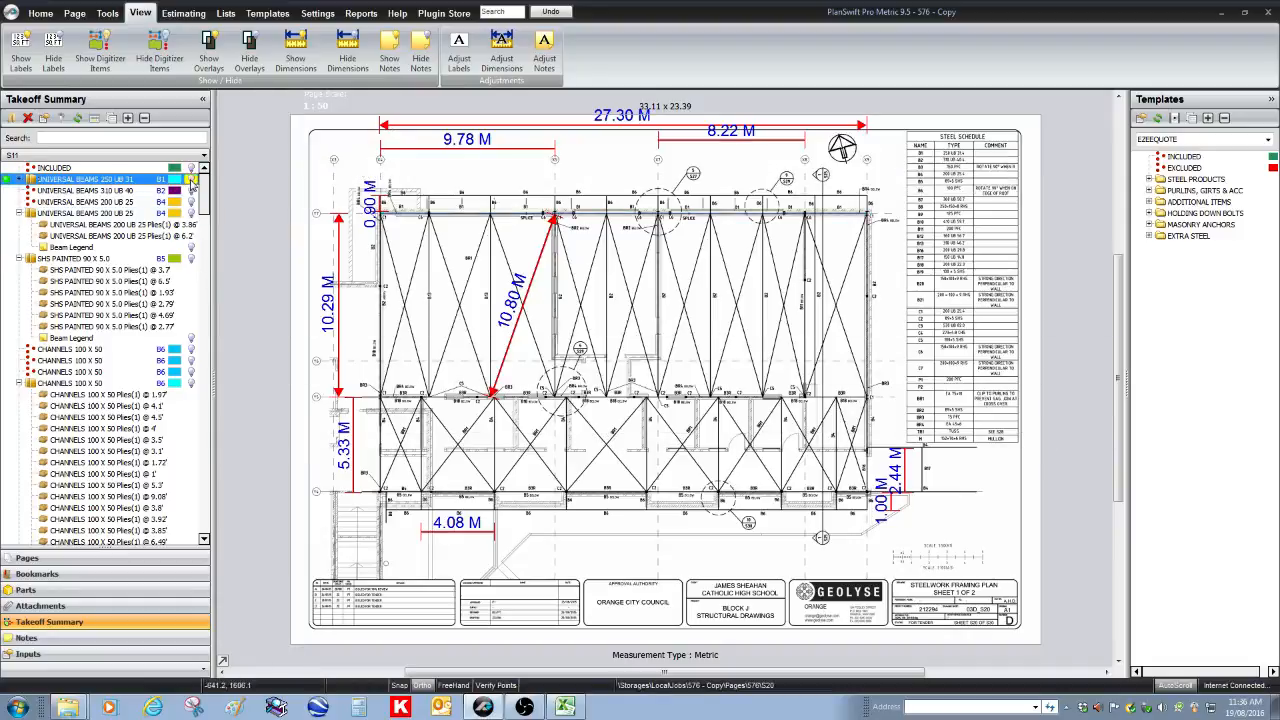
pyautogui.click(191, 192)
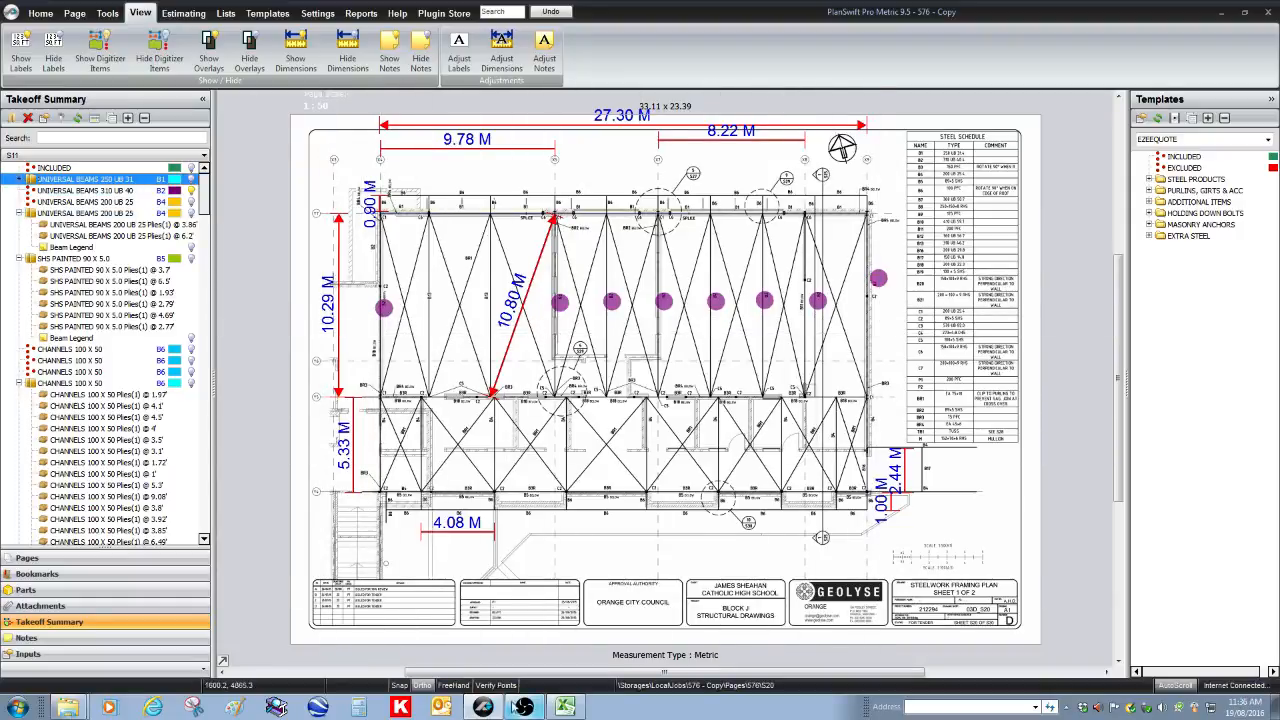
pyautogui.click(565, 707)
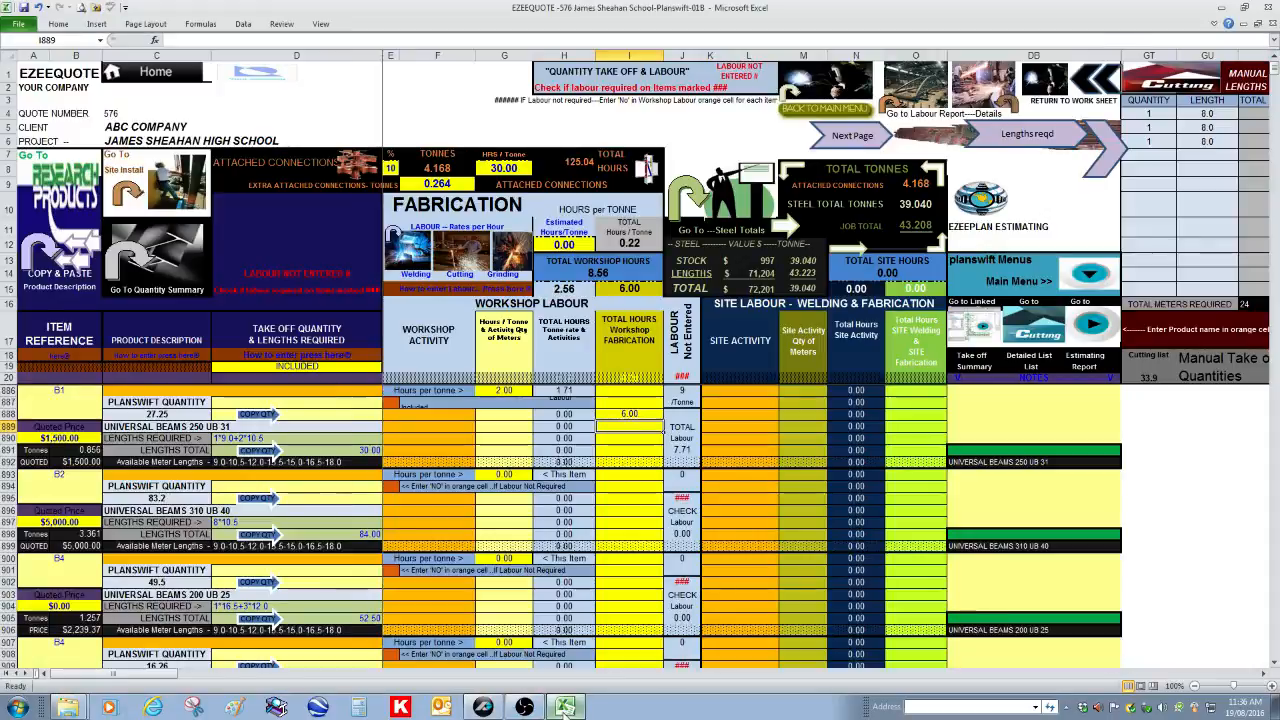
# Enter 64 total workshop fabrication hours for item B2, UNIVERSAL BEAMS 310 UB 40, in cell I895
pyautogui.click(621, 499)
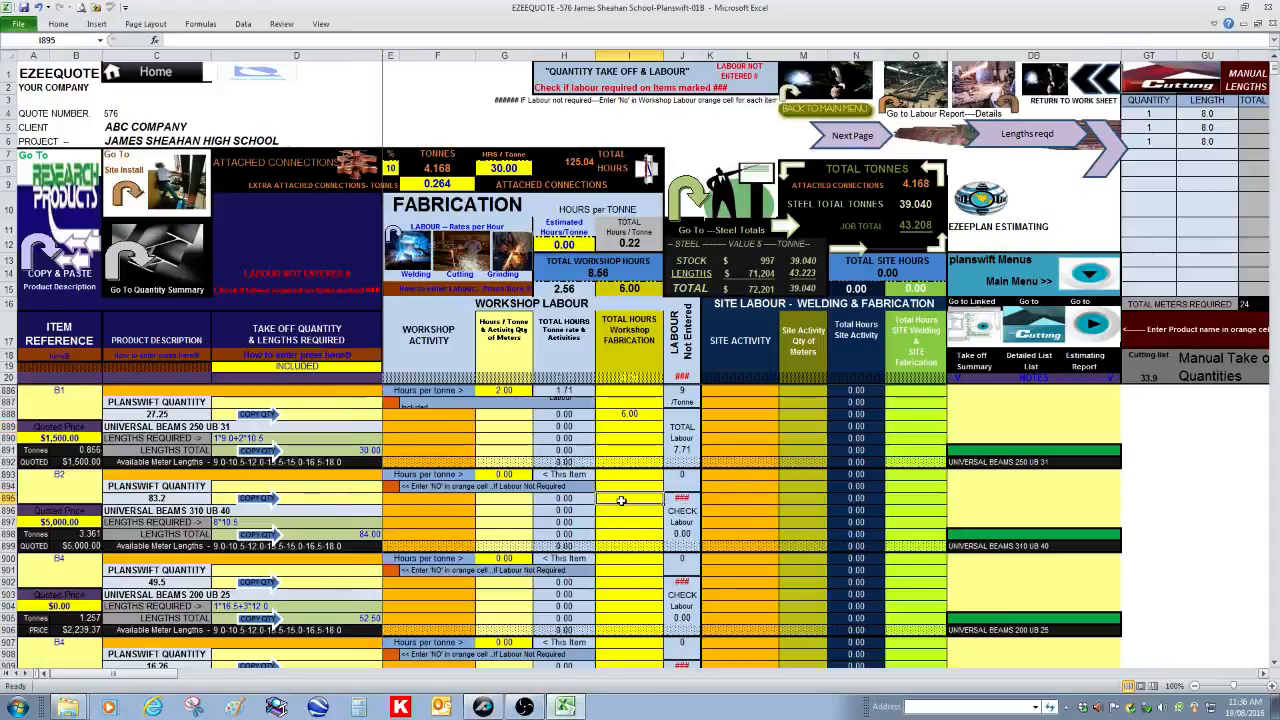
pyautogui.write('64')
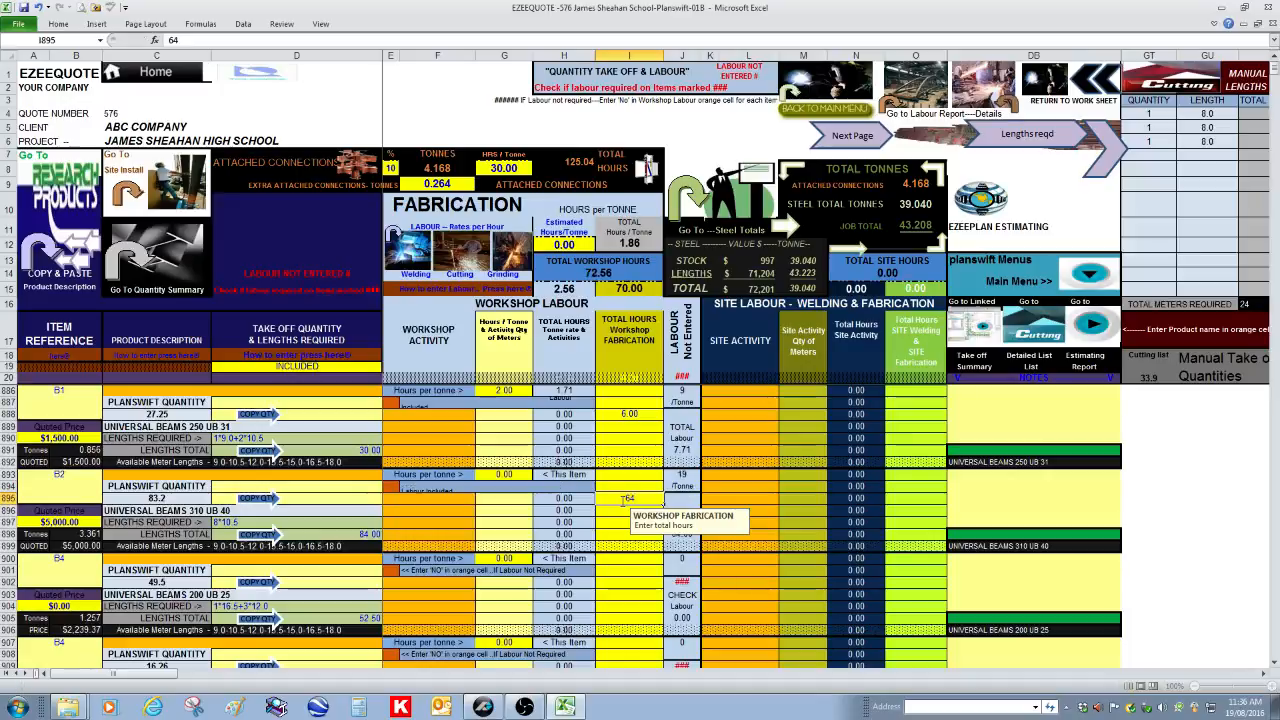
pyautogui.press('Return')
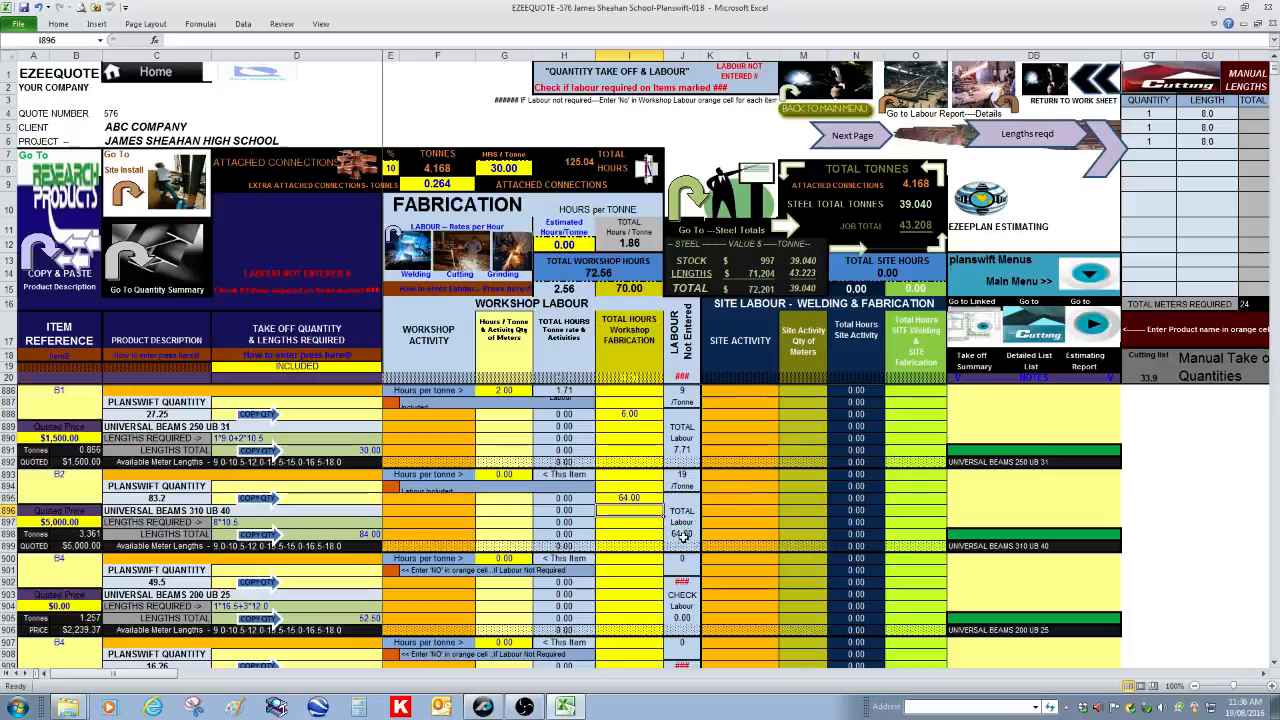
# Set item B2's workshop hours per tonne to 20 and clear its total workshop fabrication hours in cell I895
pyautogui.click(508, 477)
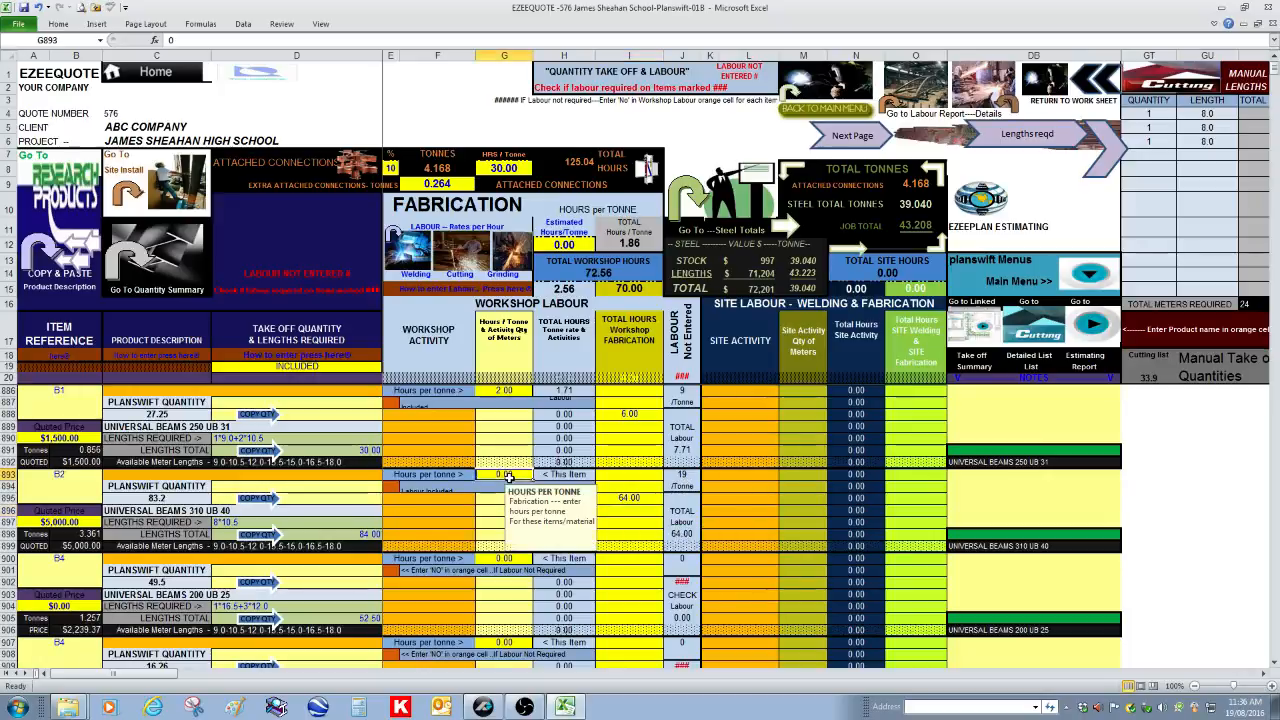
pyautogui.write('20')
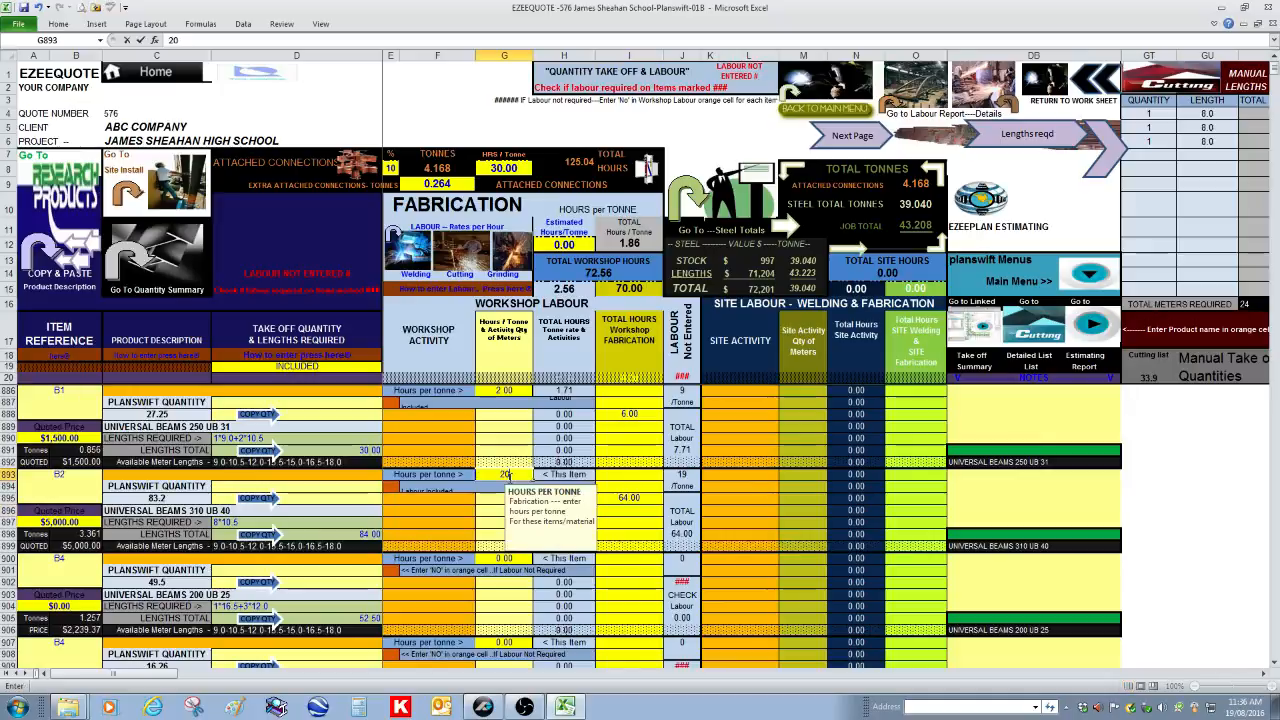
pyautogui.press('Return')
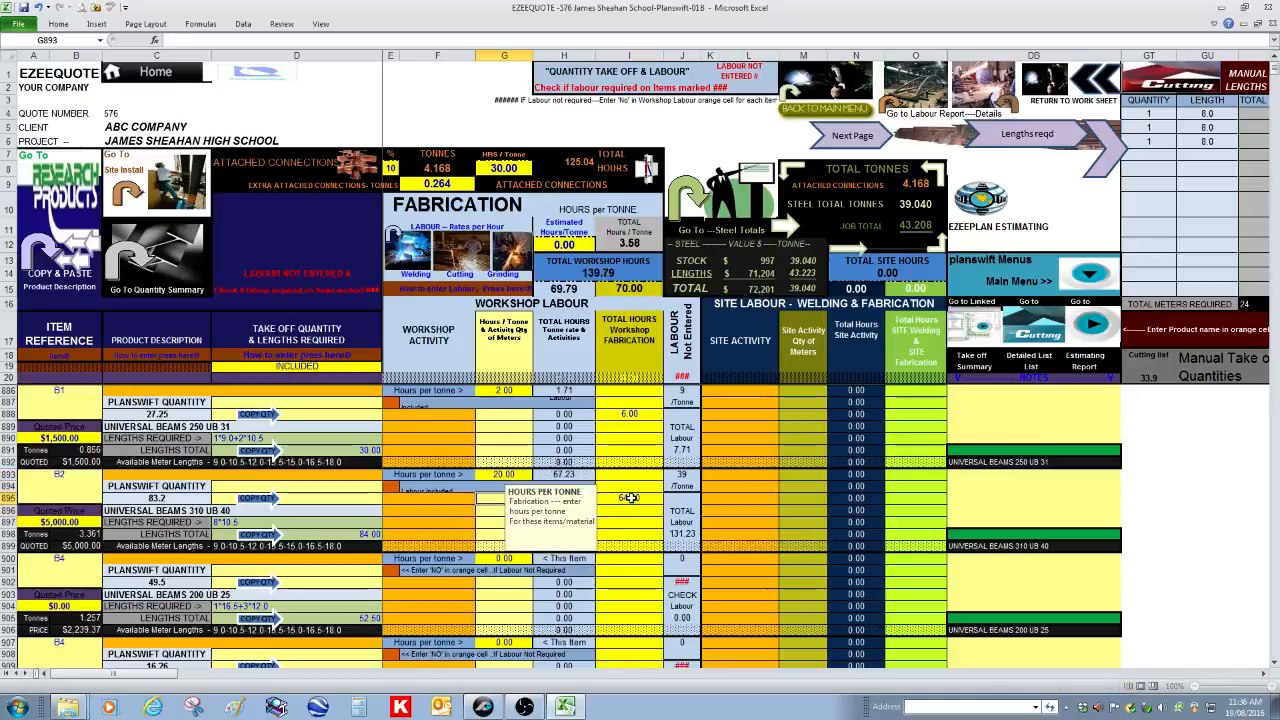
pyautogui.click(629, 497)
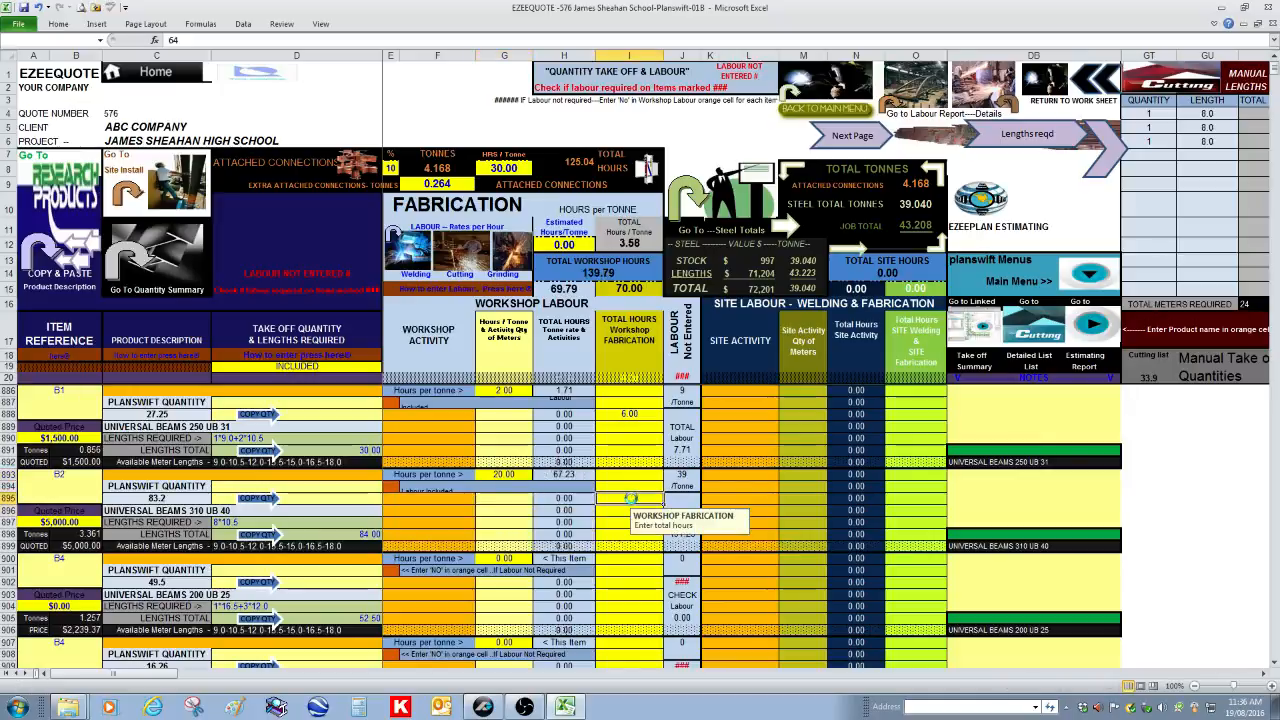
pyautogui.press('Delete')
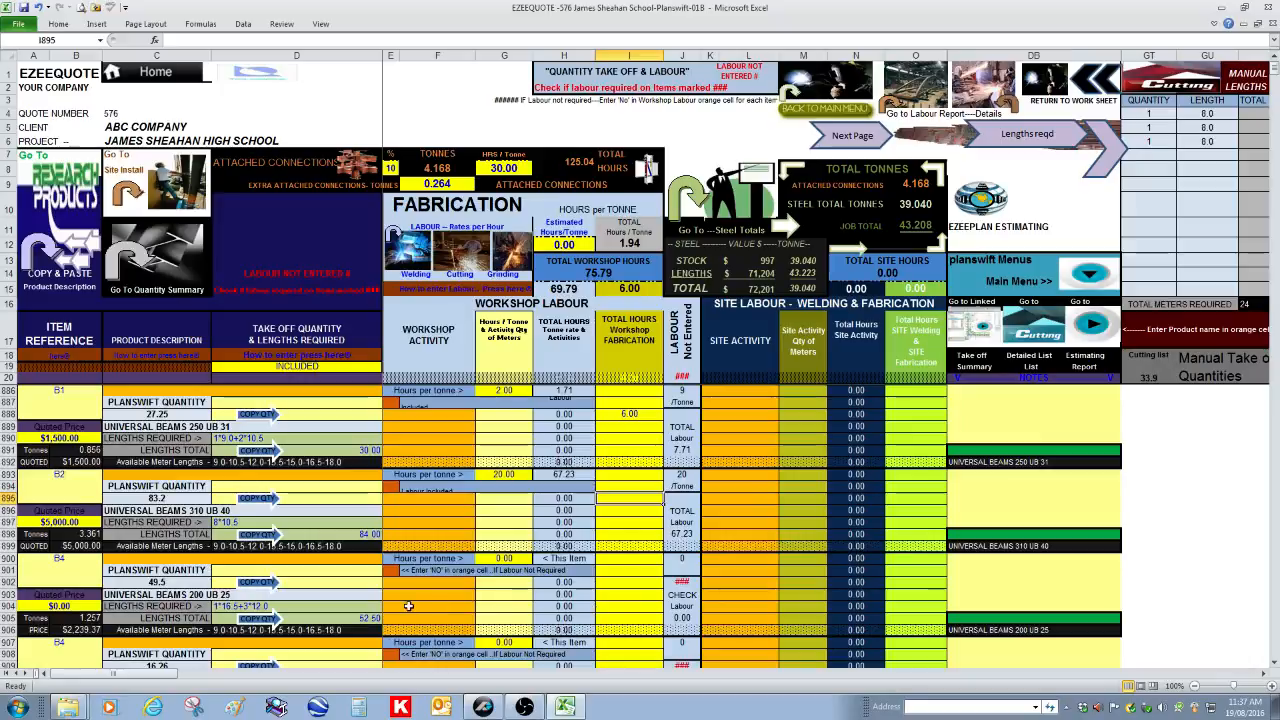
# Mark workshop labour as not required for the first B4 item, UNIVERSAL BEAMS 200 UB 25, by choosing NO in cell E901
pyautogui.click(393, 569)
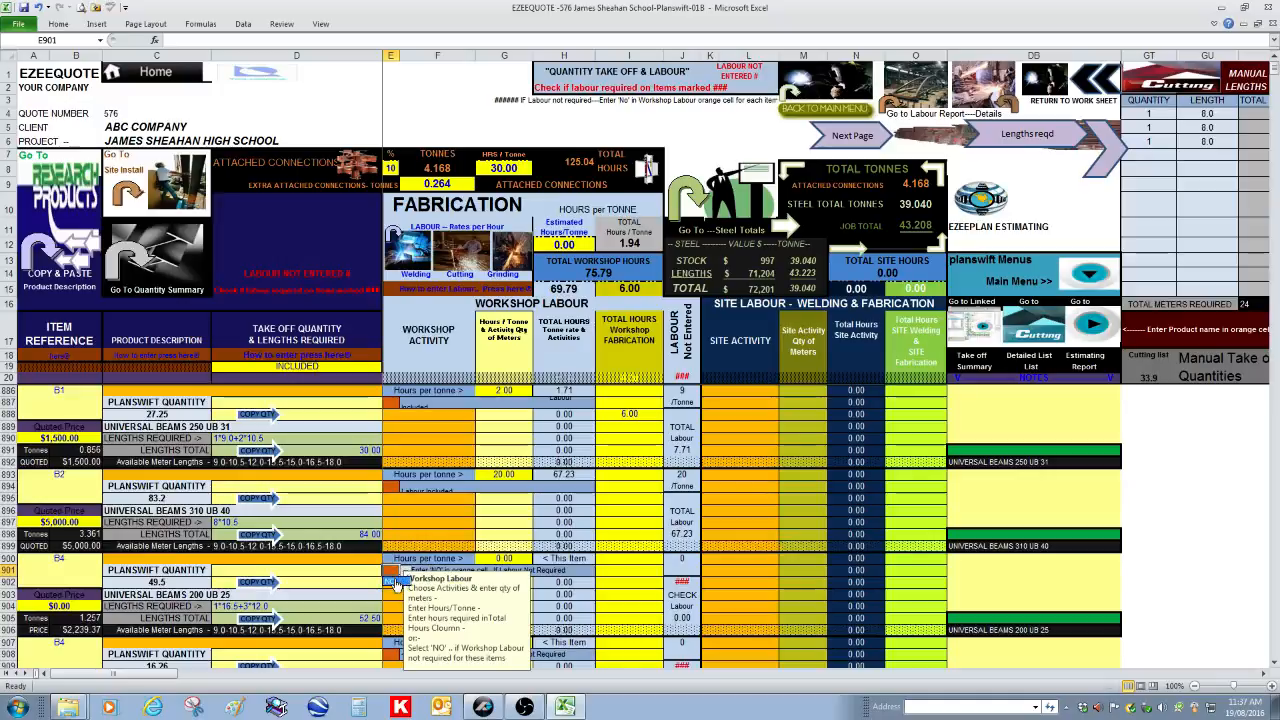
pyautogui.click(396, 582)
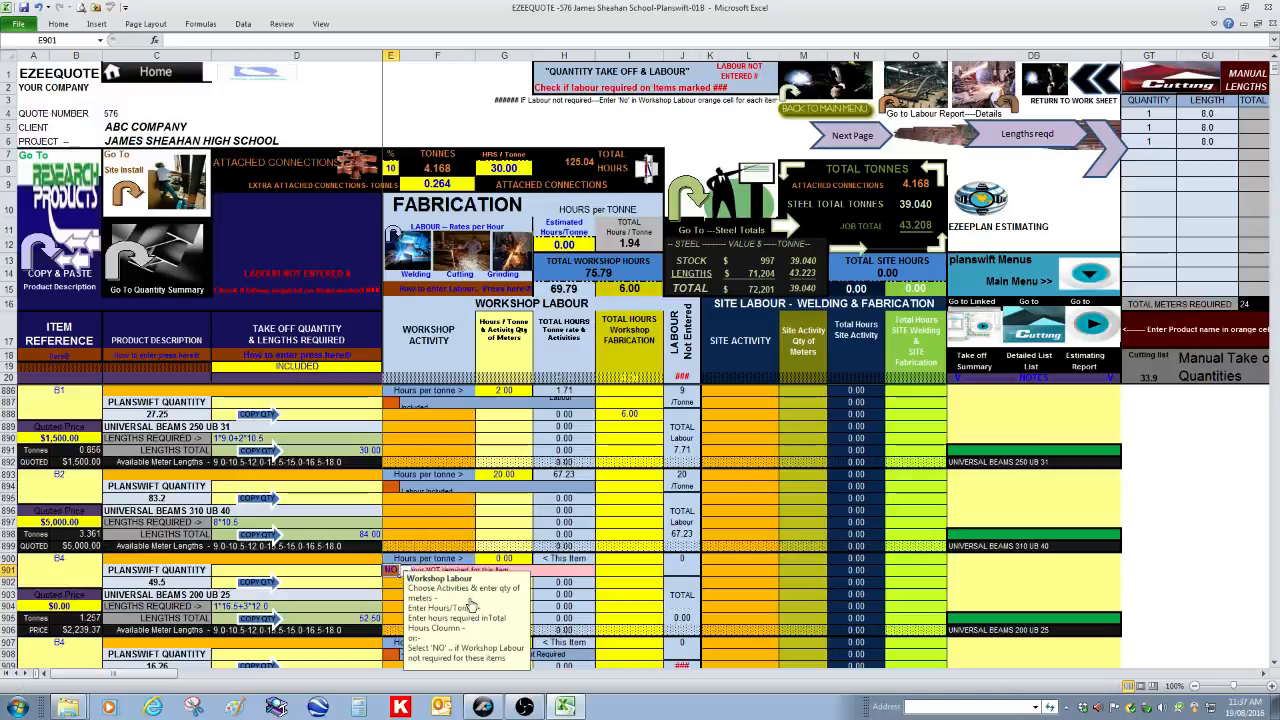
pyautogui.click(641, 585)
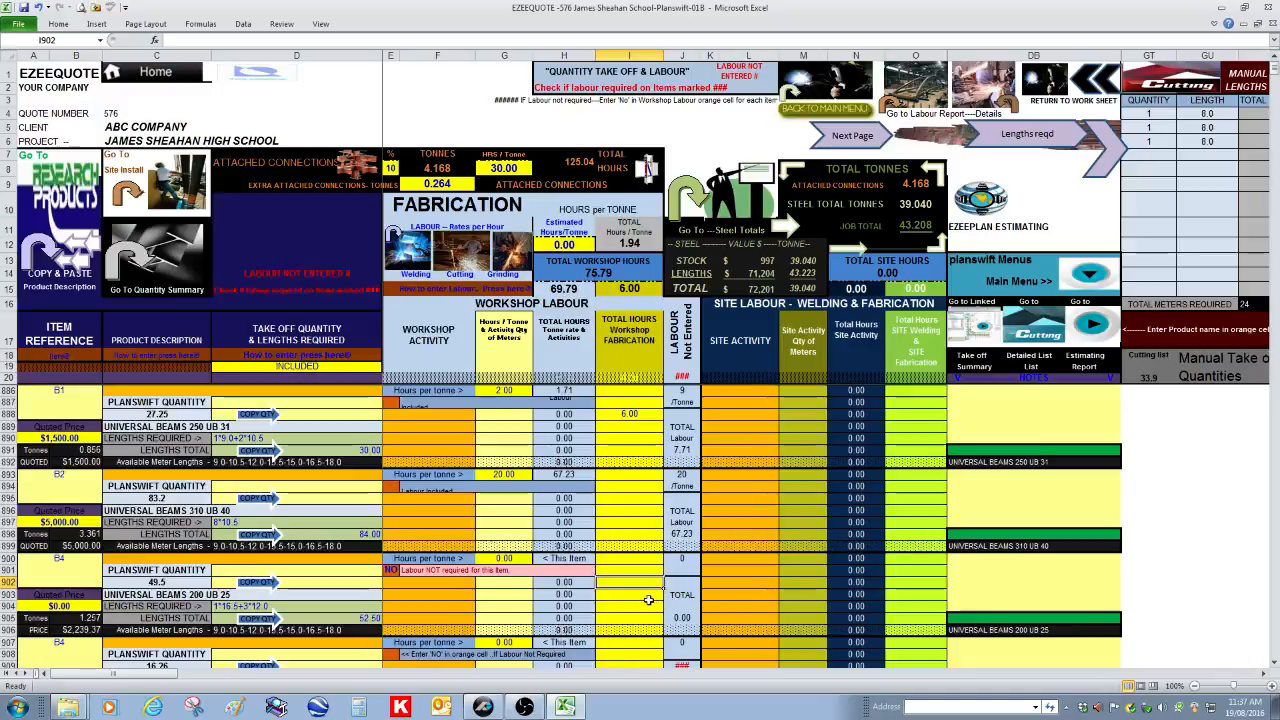
# Set the estimated workshop fabrication hours per tonne for the total job to 25 in cell H12
pyautogui.scroll(-2, 648, 599)
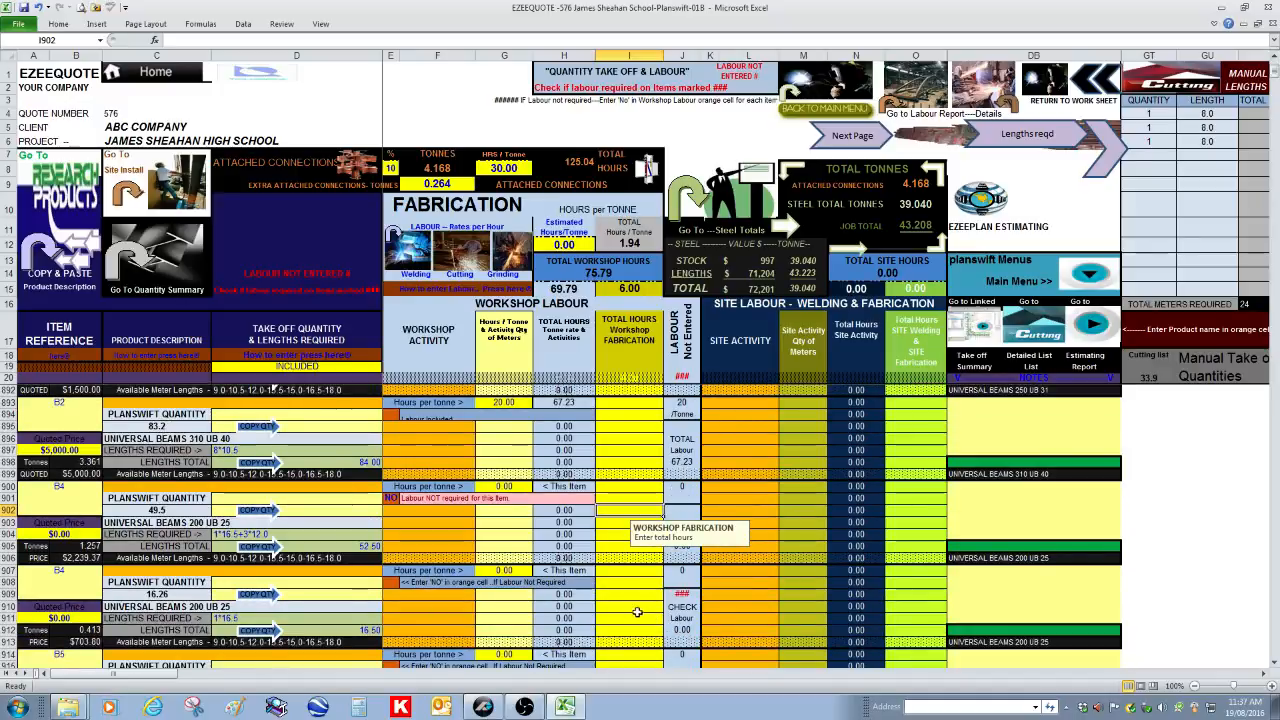
pyautogui.scroll(2, 622, 600)
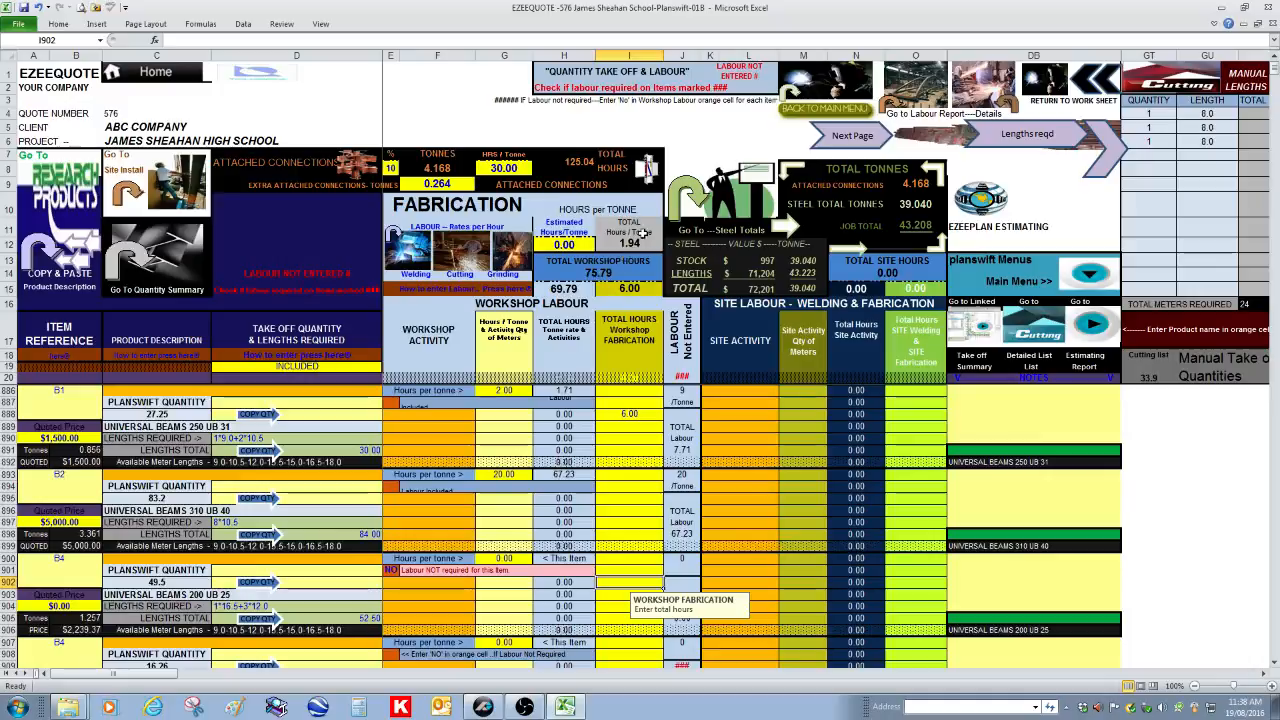
pyautogui.click(572, 246)
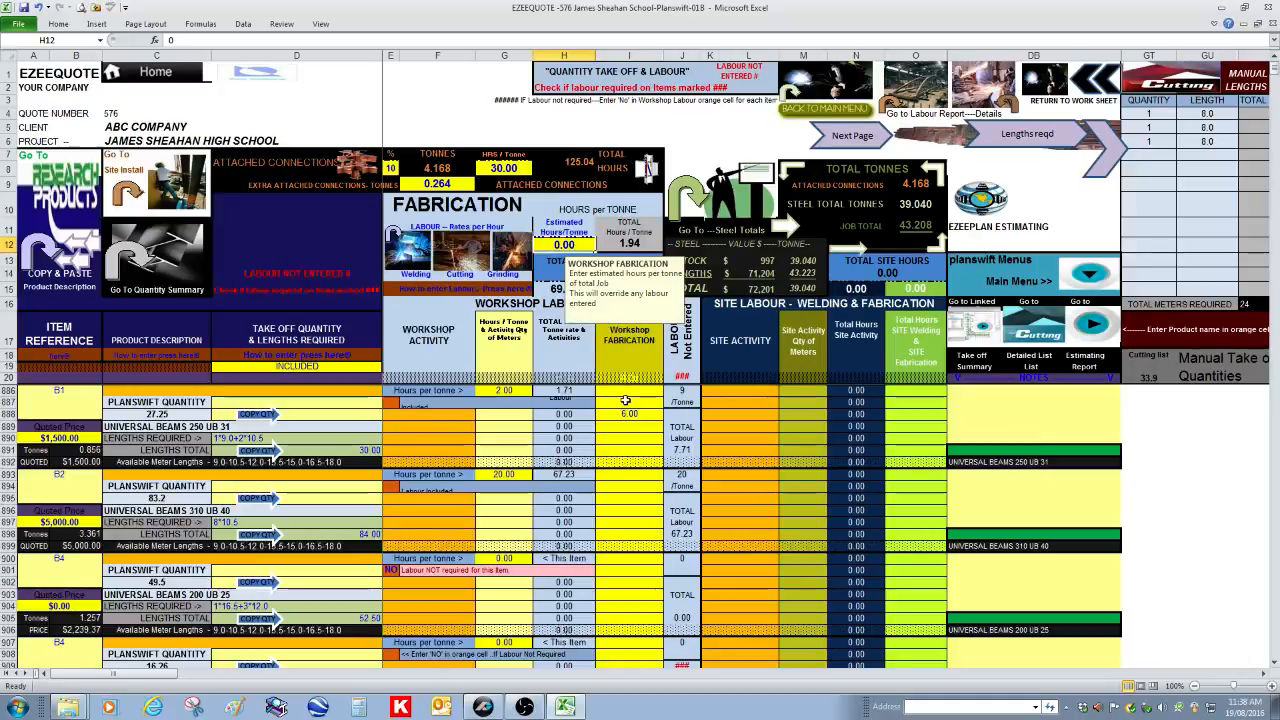
pyautogui.write('25')
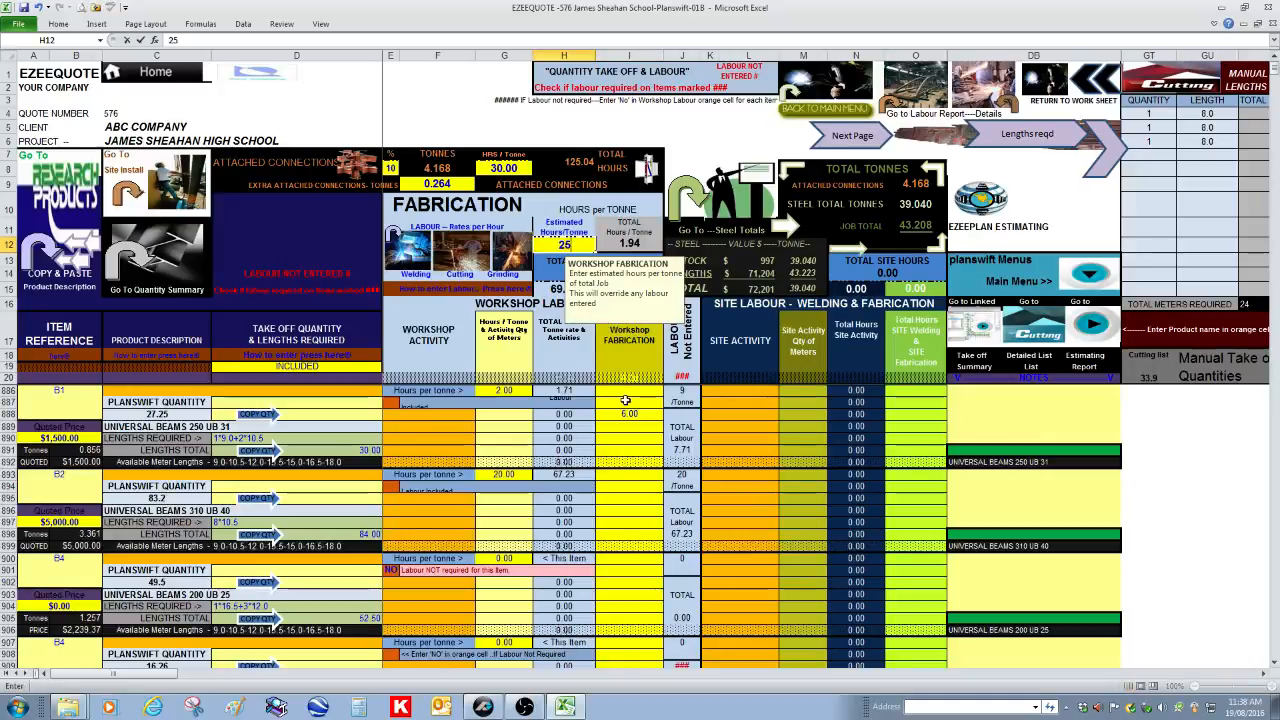
pyautogui.press('Return')
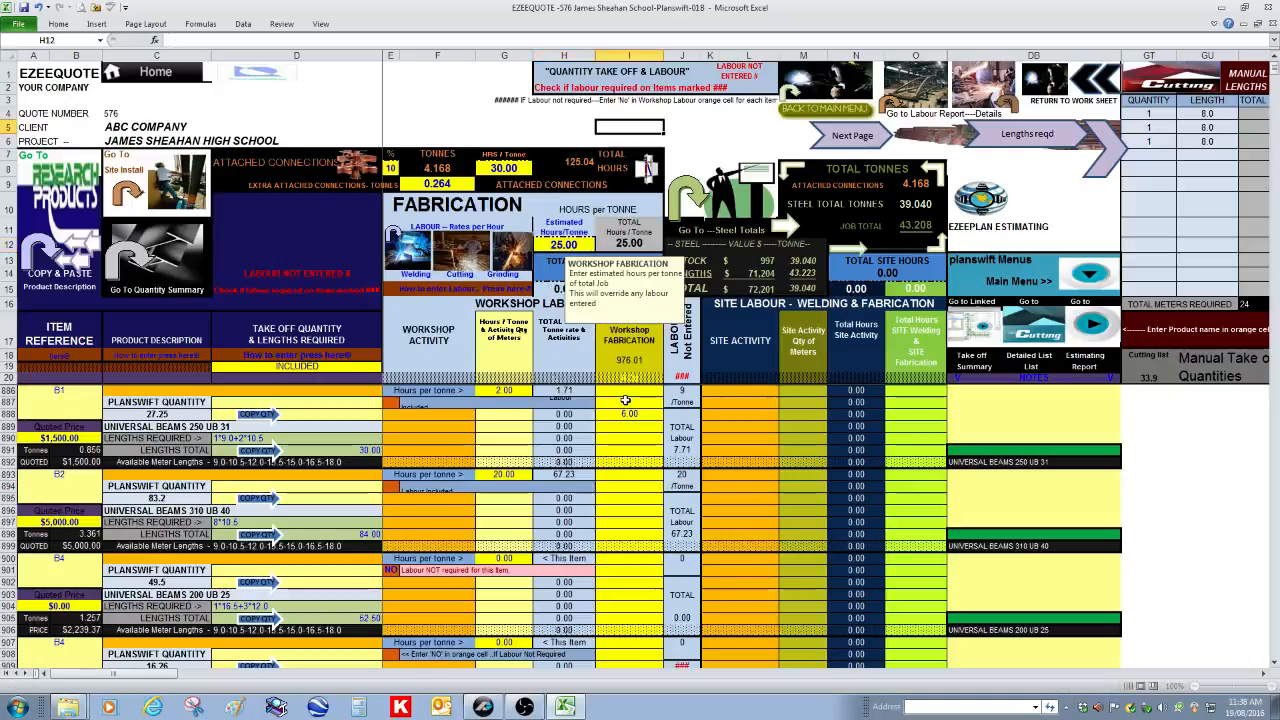